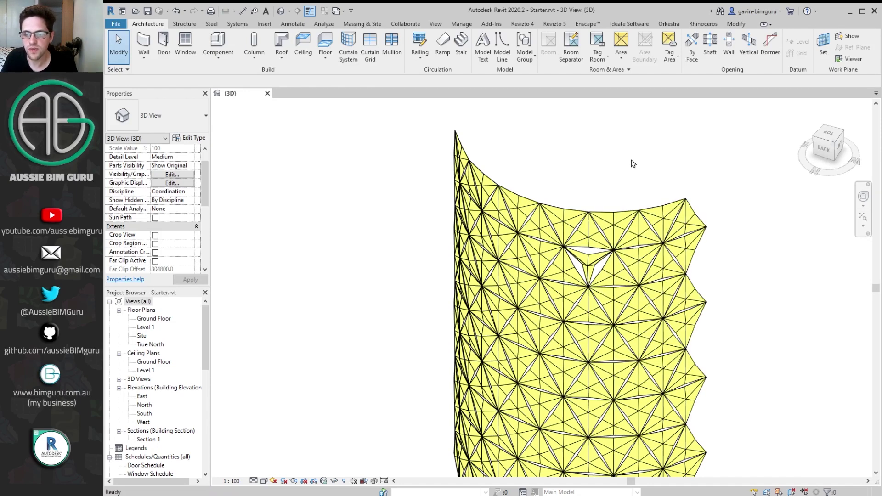
# Step: Launch Rhino inside Revit from the Add-Ins Rhinoceros tools
pyautogui.scroll(-2, 631, 164)
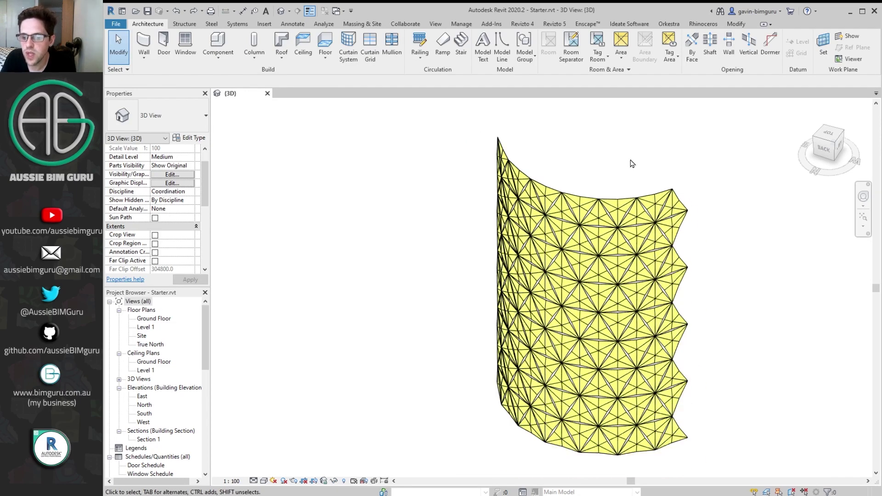
pyautogui.click(494, 26)
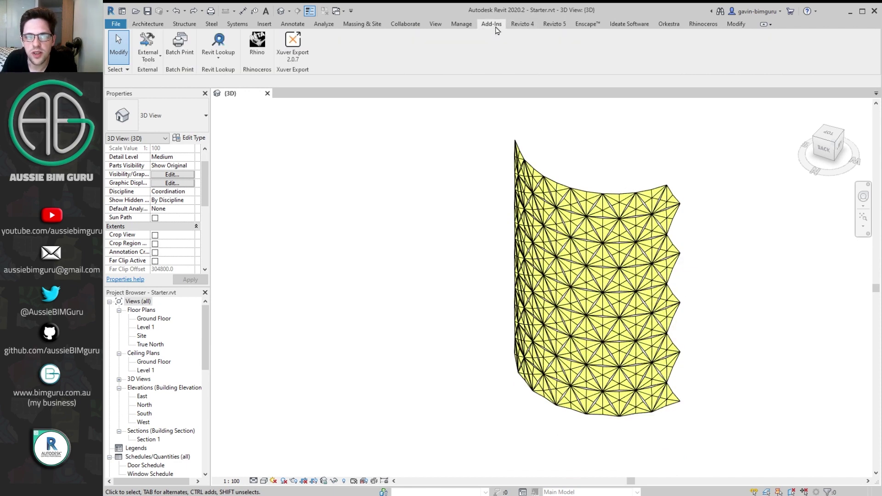
pyautogui.click(258, 44)
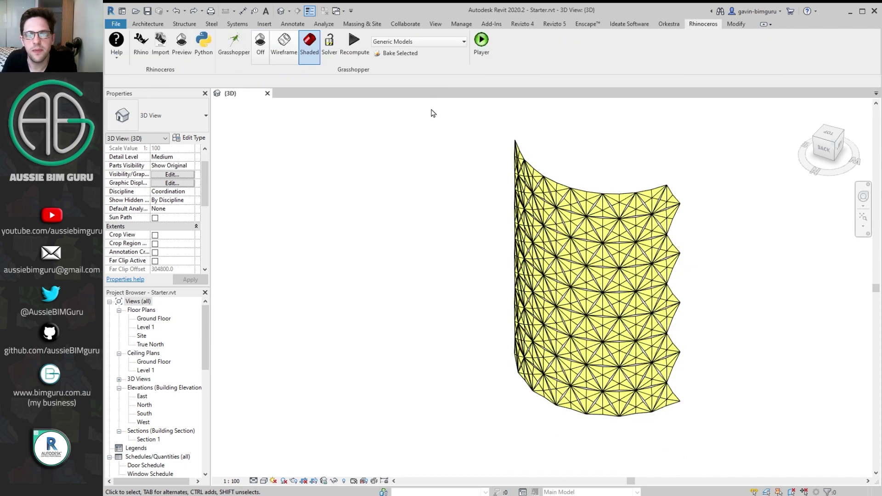
pyautogui.click(140, 50)
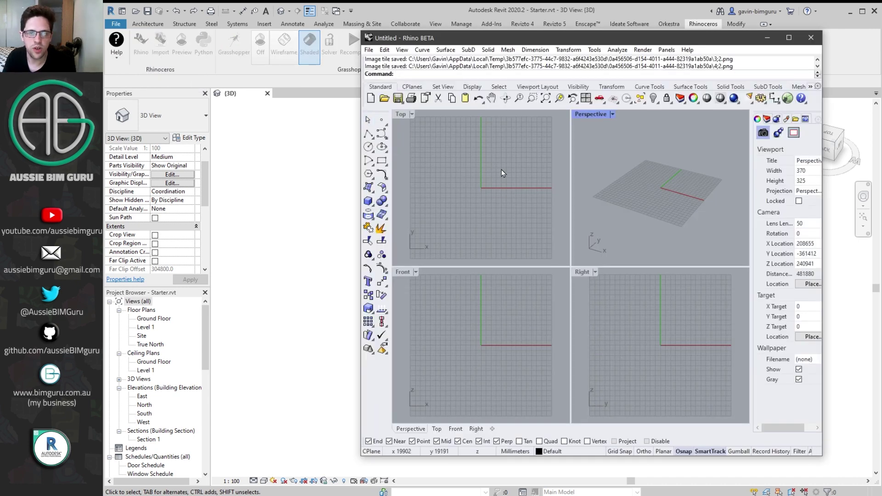
# Step: Maximize Rhino's Perspective viewport and launch the Grasshopper editor
pyautogui.click(612, 114)
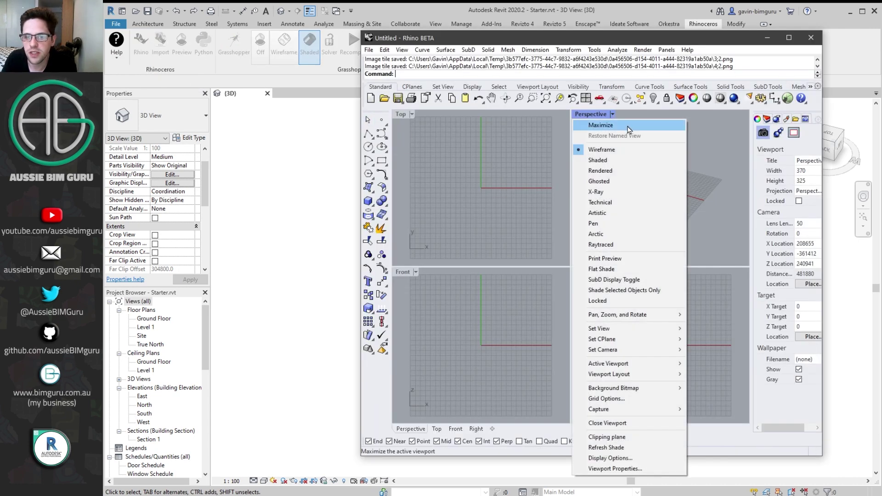
pyautogui.click(627, 128)
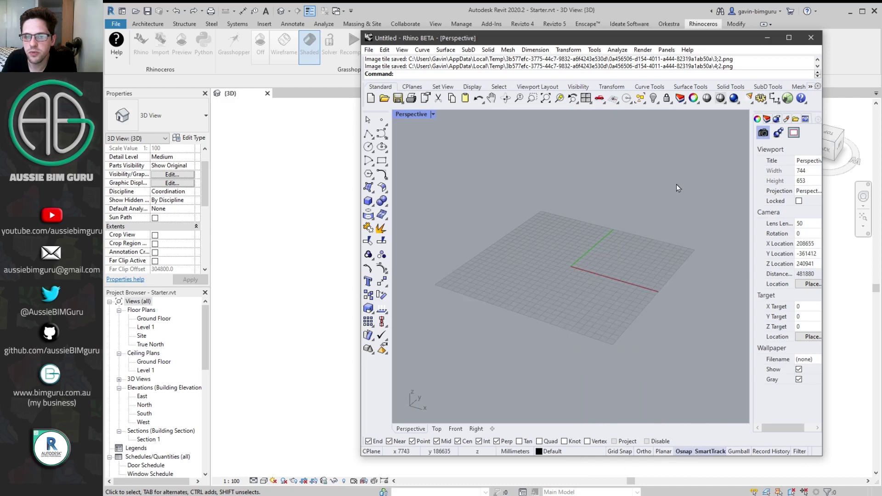
pyautogui.click(257, 115)
pyautogui.click(234, 50)
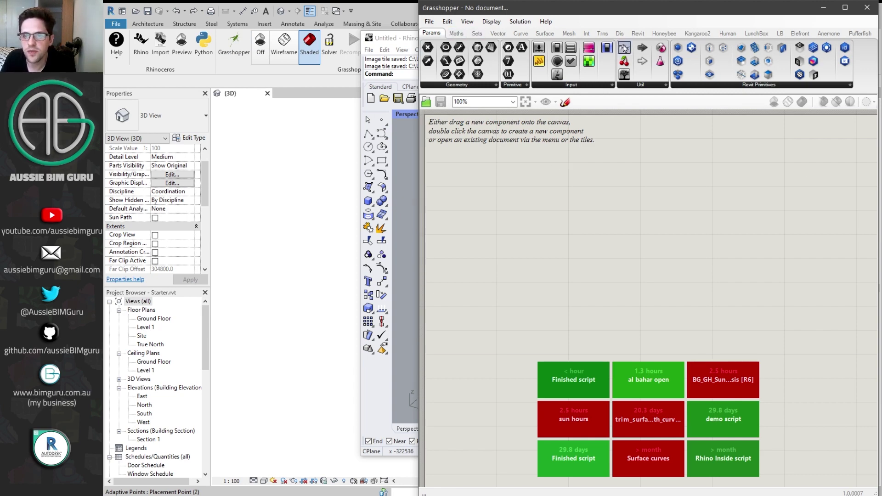
# Step: Start a new definition and place a Model Categories Picker found by searching 'model cat'
pyautogui.moveTo(624, 50); pyautogui.dragTo(452, 152)
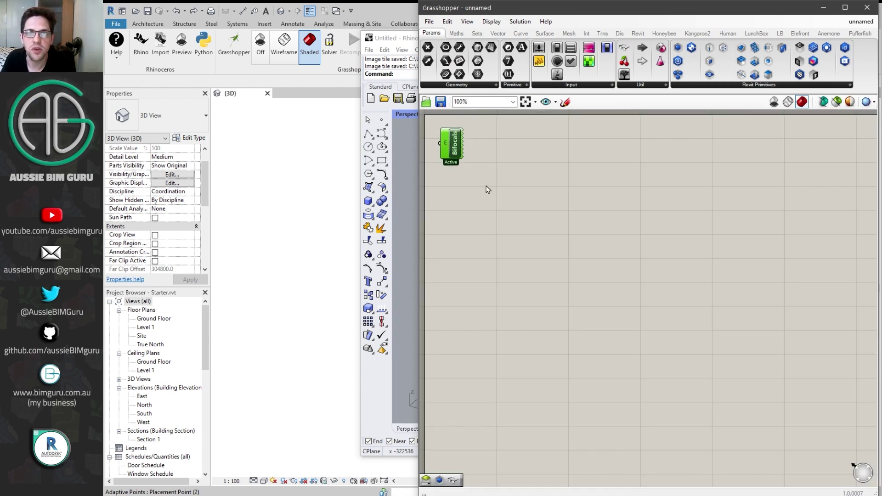
pyautogui.scroll(3, 488, 189)
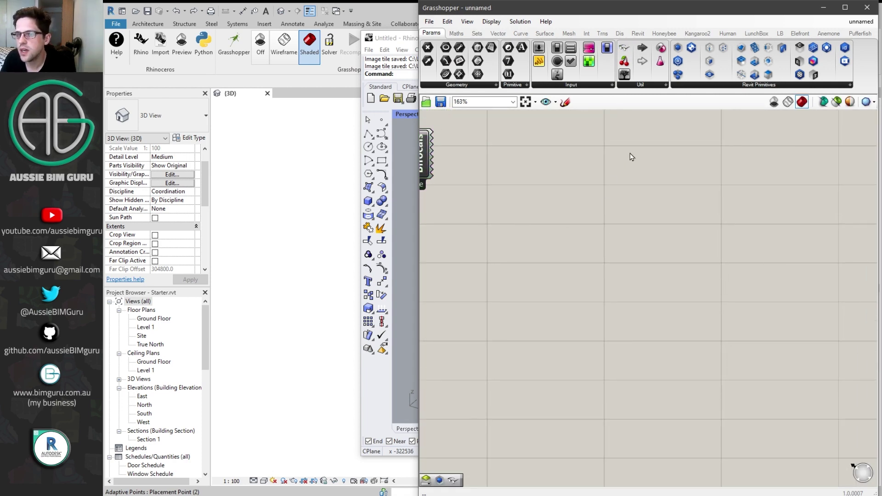
pyautogui.doubleClick(634, 187)
pyautogui.write('model cat')
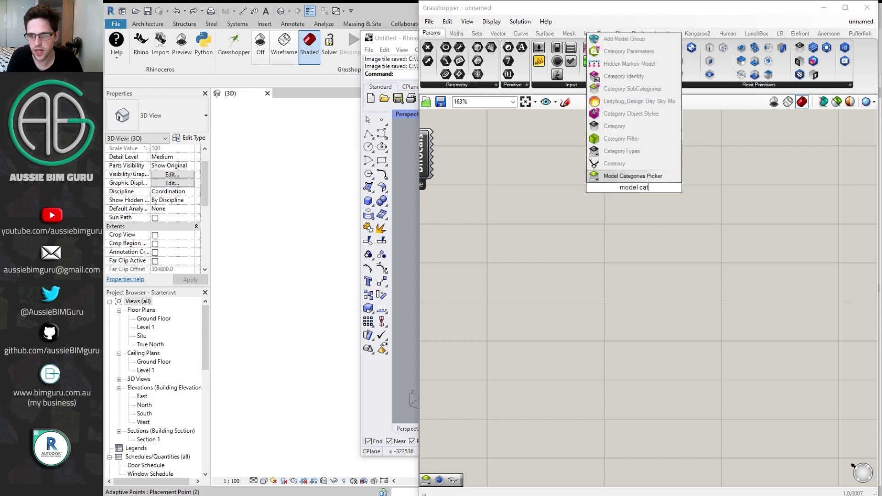
pyautogui.press('Return')
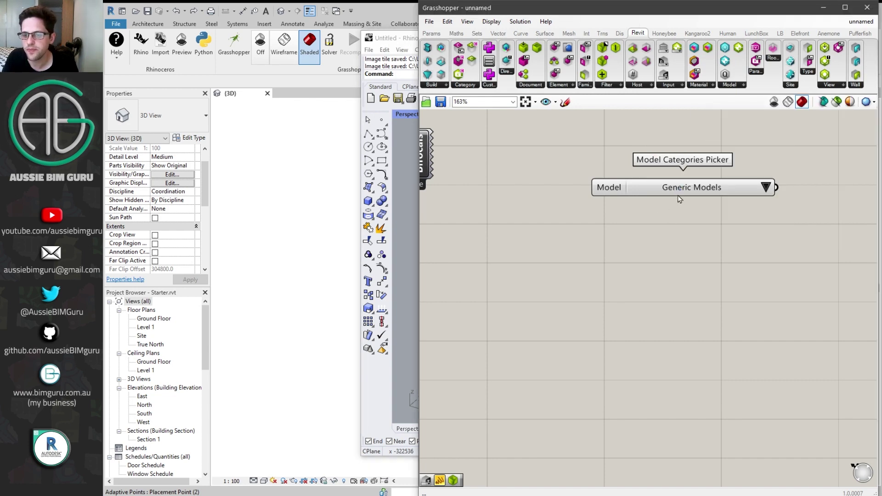
pyautogui.moveTo(685, 187)
pyautogui.mouseDown()
pyautogui.moveTo(620, 231)
pyautogui.moveTo(567, 244)
pyautogui.mouseUp()
pyautogui.moveTo(702, 220); pyautogui.dragTo(645, 195, button='right')
# Step: Add an ElementType Picker and wire Generic Models into it
pyautogui.doubleClick(668, 190)
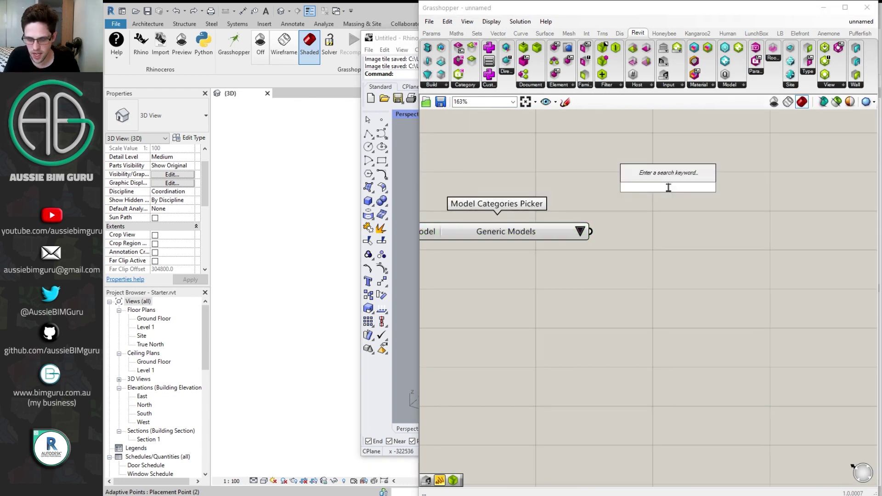
pyautogui.write('elee')
pyautogui.press('BackSpace')
pyautogui.write('menttyp')
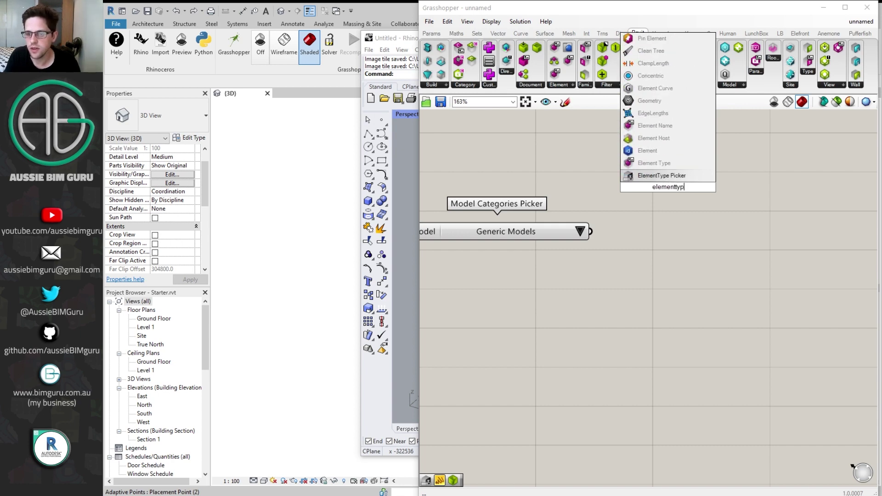
pyautogui.press('Return')
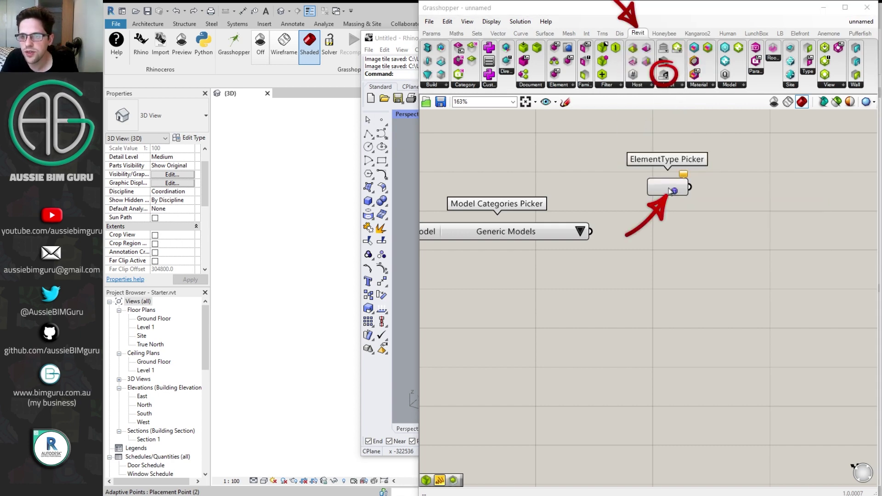
pyautogui.moveTo(590, 231); pyautogui.dragTo(652, 234)
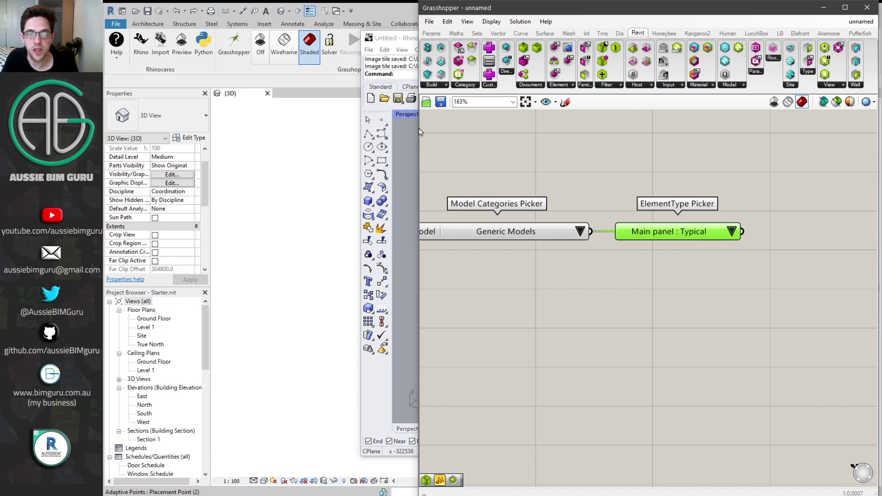
# Step: Widen the Grasshopper window and set the ElementType Picker to Main panel : Typical
pyautogui.moveTo(418, 125); pyautogui.dragTo(275, 137)
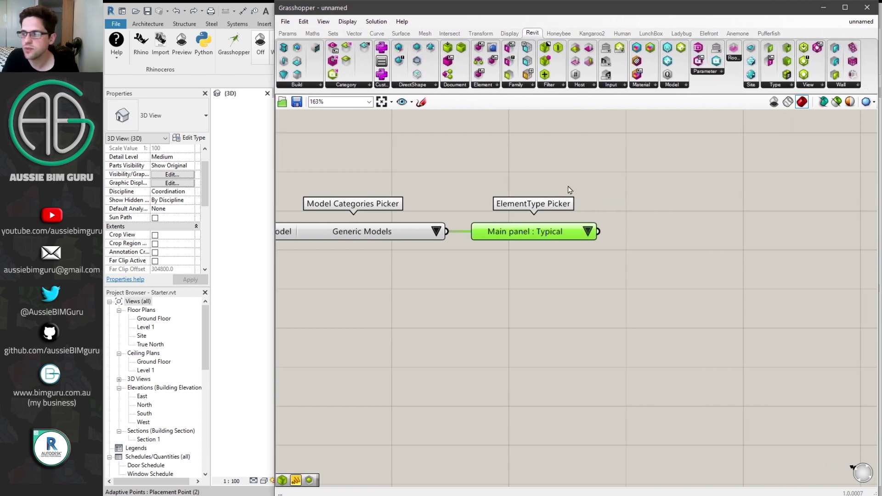
pyautogui.click(681, 203)
pyautogui.click(591, 234)
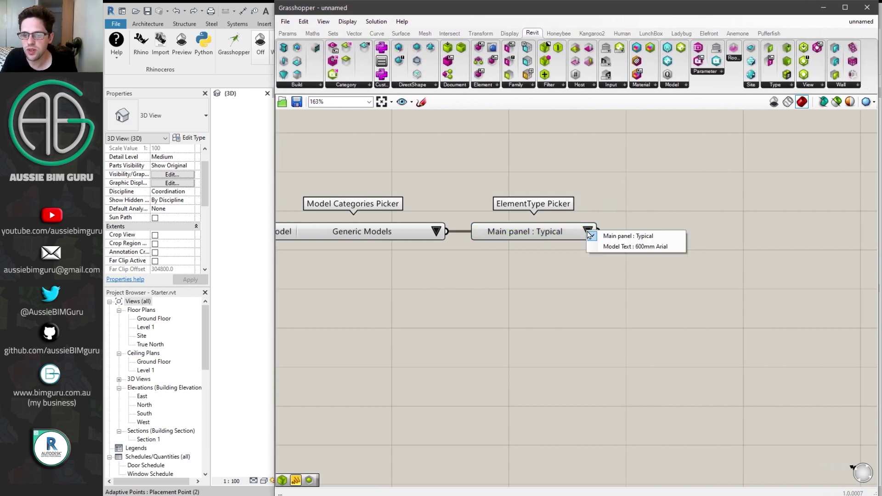
pyautogui.click(632, 207)
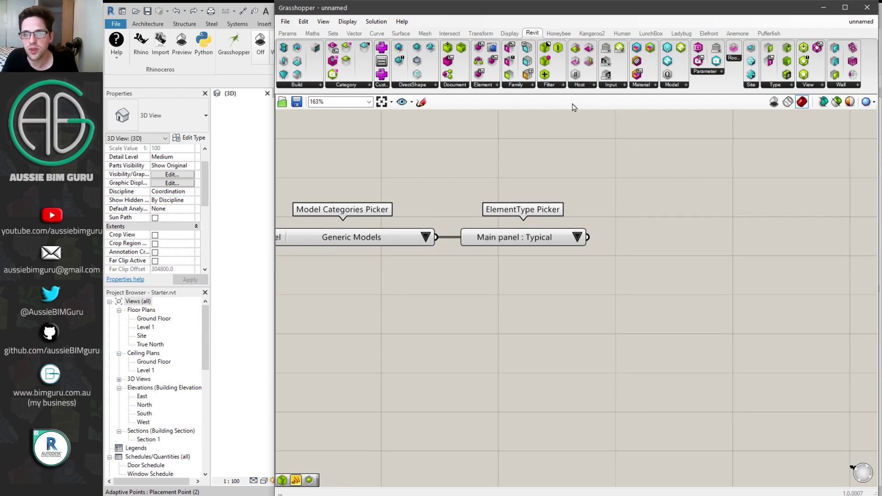
# Step: Add a Type Filter from the Filter panel and wire the ElementType Picker into it
pyautogui.click(549, 86)
pyautogui.moveTo(588, 156); pyautogui.dragTo(678, 256)
pyautogui.moveTo(588, 237); pyautogui.dragTo(657, 237)
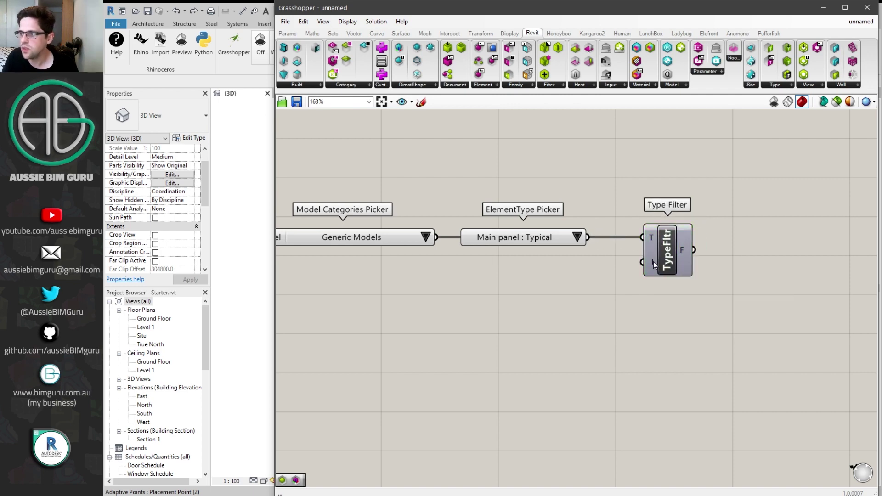
pyautogui.moveTo(718, 231); pyautogui.dragTo(692, 242, button='right')
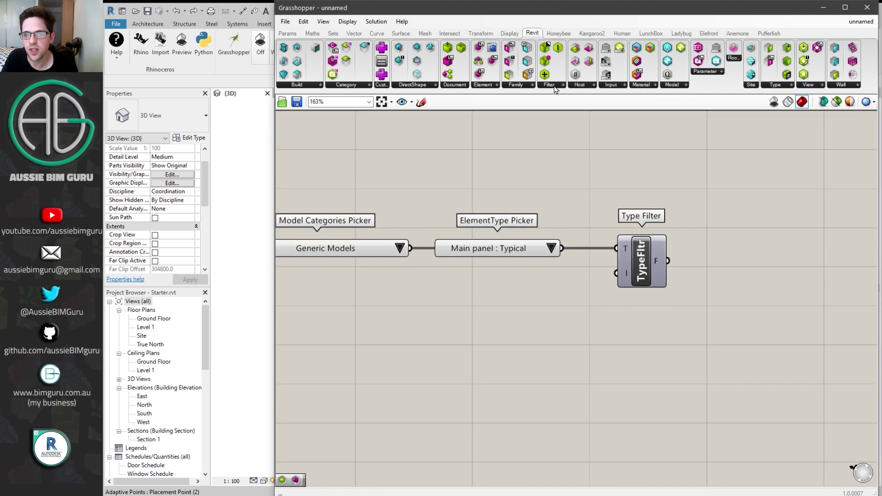
# Step: Add Query Elements and feed the Type Filter output into its F input
pyautogui.click(482, 86)
pyautogui.moveTo(570, 139); pyautogui.dragTo(747, 287)
pyautogui.moveTo(777, 260); pyautogui.dragTo(656, 237, button='right')
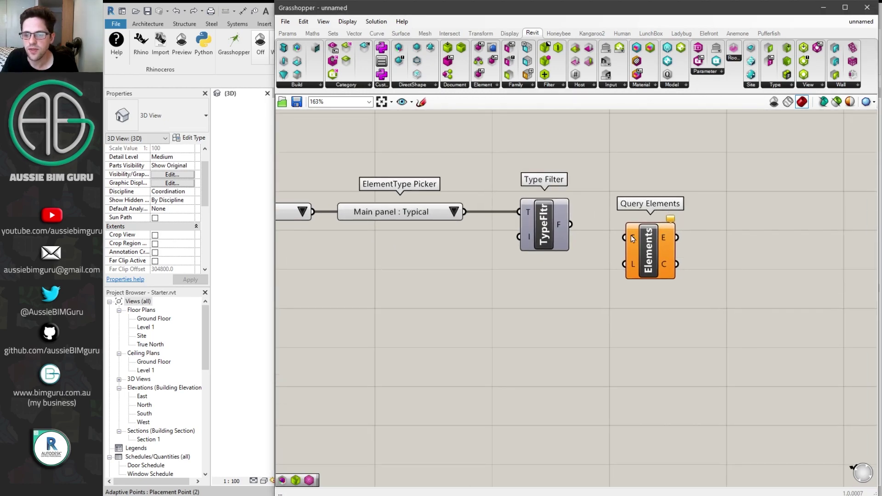
pyautogui.moveTo(630, 236); pyautogui.dragTo(569, 224)
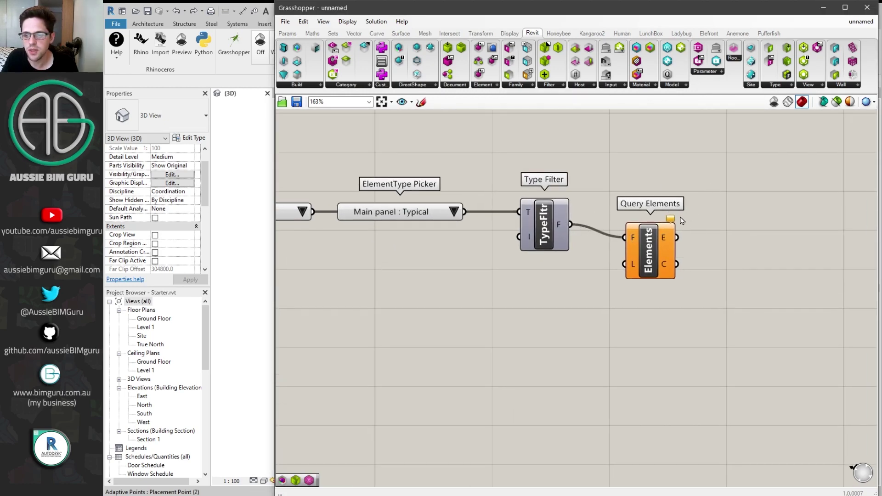
# Step: Create a '//200' panel and wire it into Query Elements' L limit input
pyautogui.moveTo(673, 222)
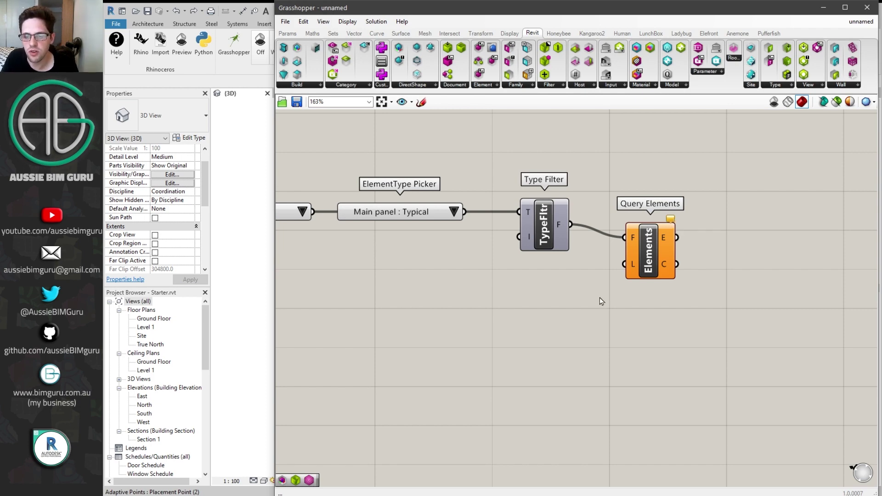
pyautogui.moveTo(634, 270)
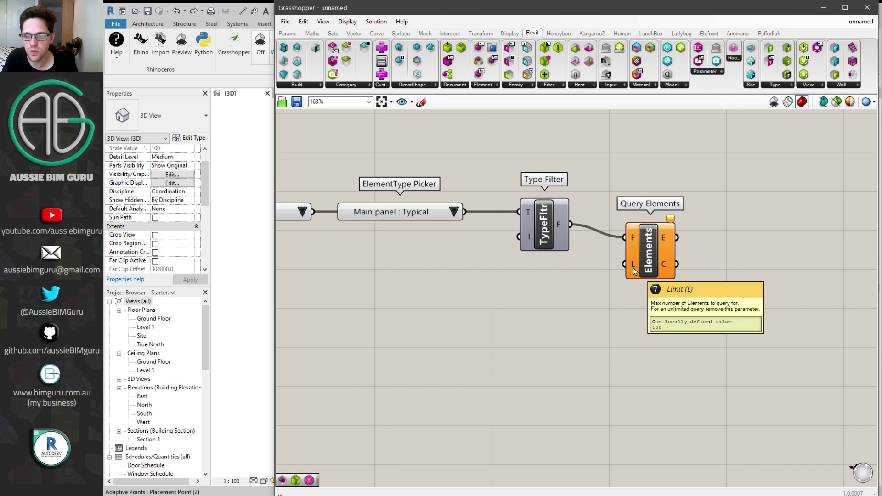
pyautogui.doubleClick(544, 272)
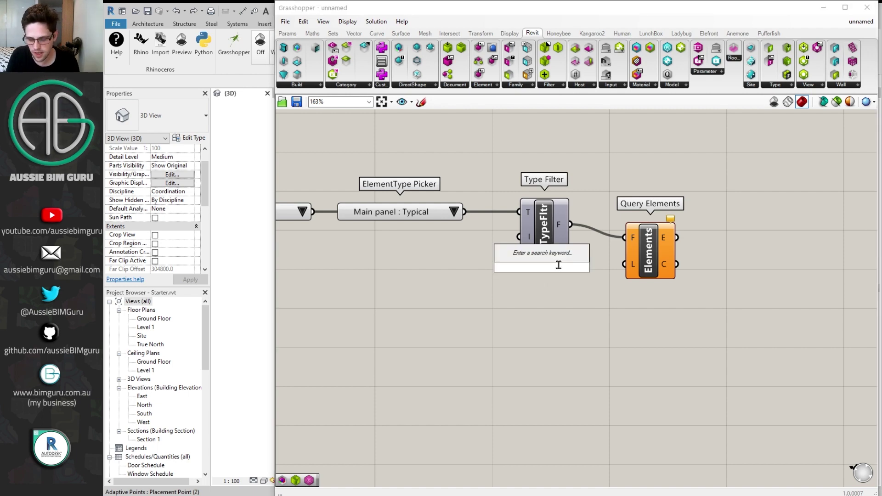
pyautogui.write('//200')
pyautogui.press('Return')
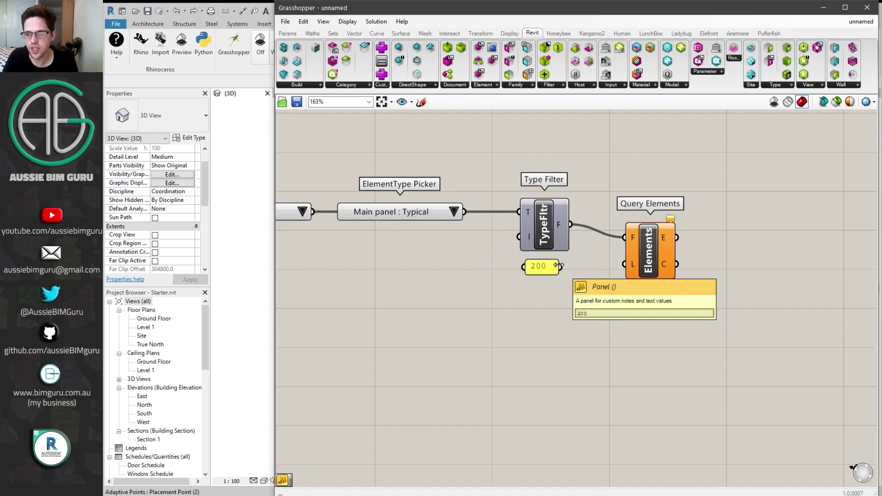
pyautogui.moveTo(560, 267); pyautogui.dragTo(620, 253)
pyautogui.click(686, 236)
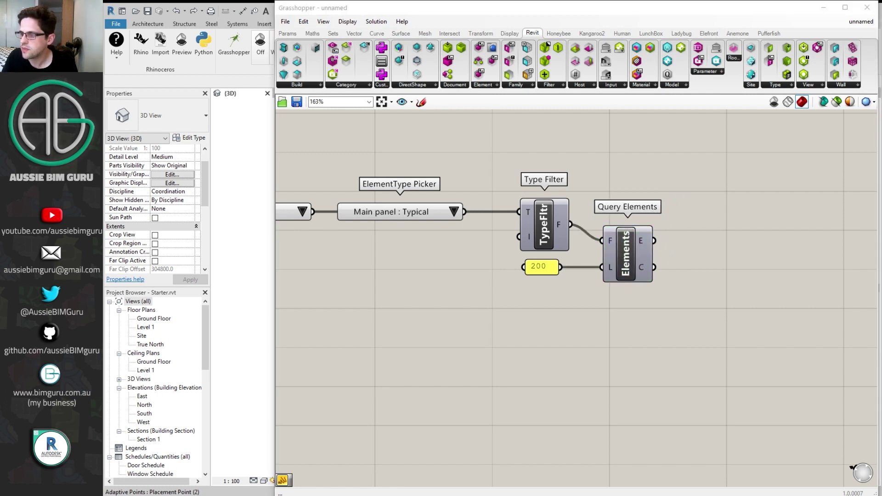
# Step: Add an Element Location component below and right of Query Elements
pyautogui.rightClick(668, 194)
pyautogui.click(491, 85)
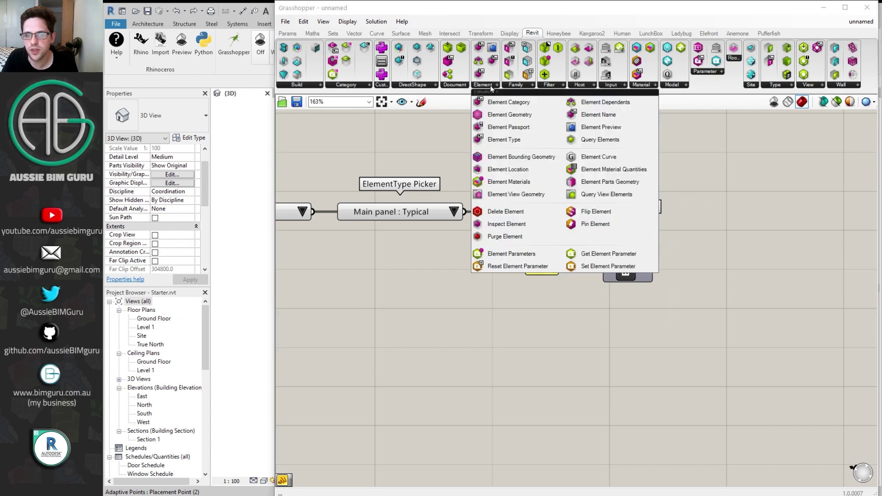
pyautogui.click(528, 169)
pyautogui.click(792, 264)
pyautogui.moveTo(795, 180); pyautogui.dragTo(652, 172, button='right')
pyautogui.click(647, 258)
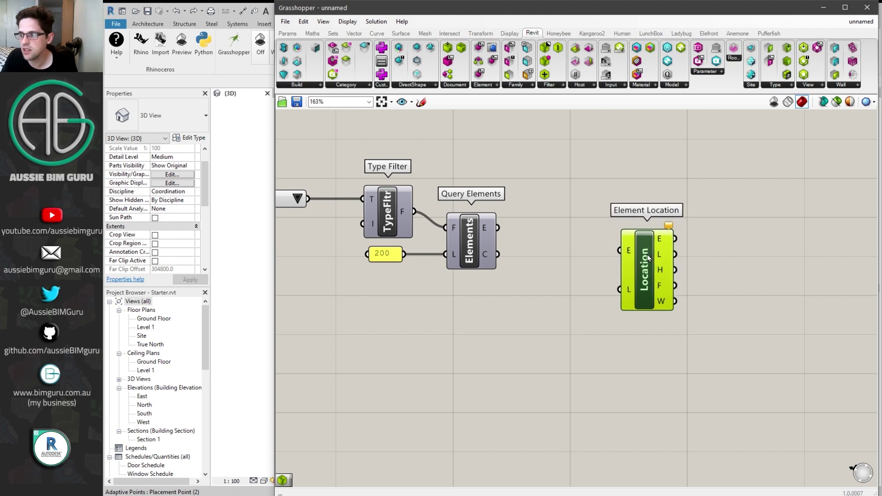
pyautogui.moveTo(647, 258); pyautogui.dragTo(670, 323)
# Step: Wire Query Elements' E output into Element Location and inspect its E, F and W outputs
pyautogui.moveTo(500, 231); pyautogui.dragTo(641, 315)
pyautogui.click(555, 316)
pyautogui.moveTo(616, 320); pyautogui.dragTo(489, 259, button='right')
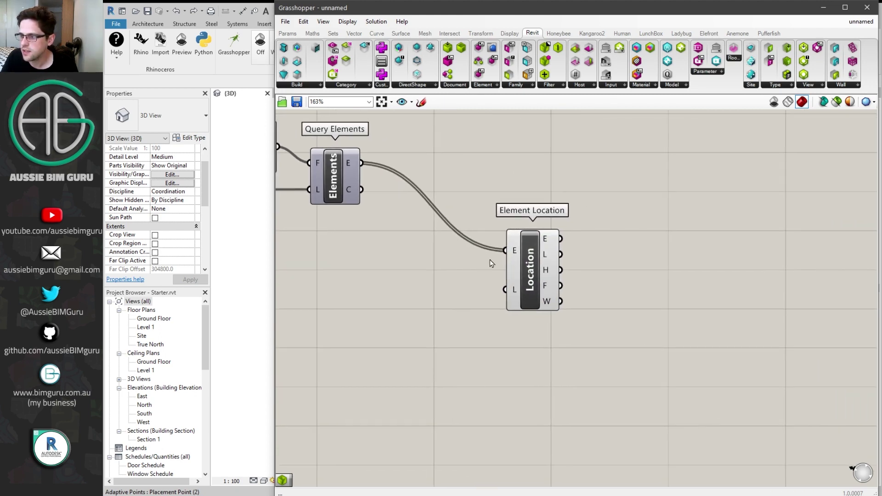
pyautogui.scroll(2, 615, 266)
pyautogui.moveTo(538, 242)
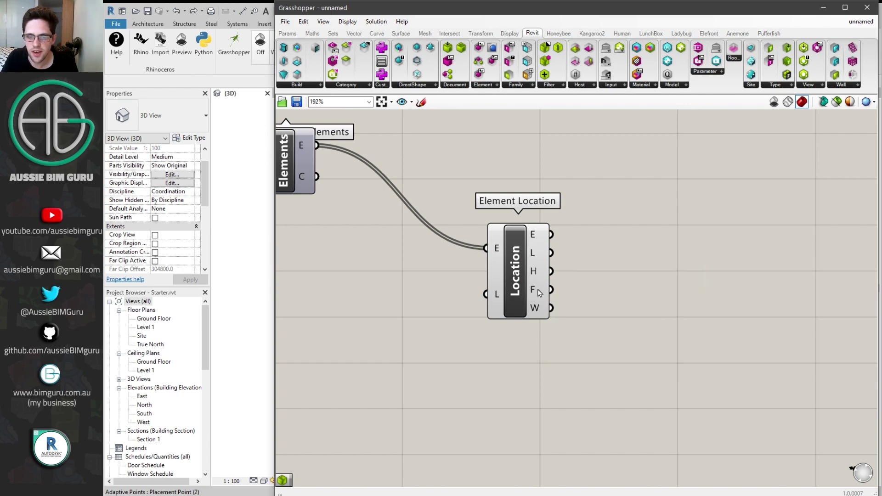
pyautogui.moveTo(540, 293)
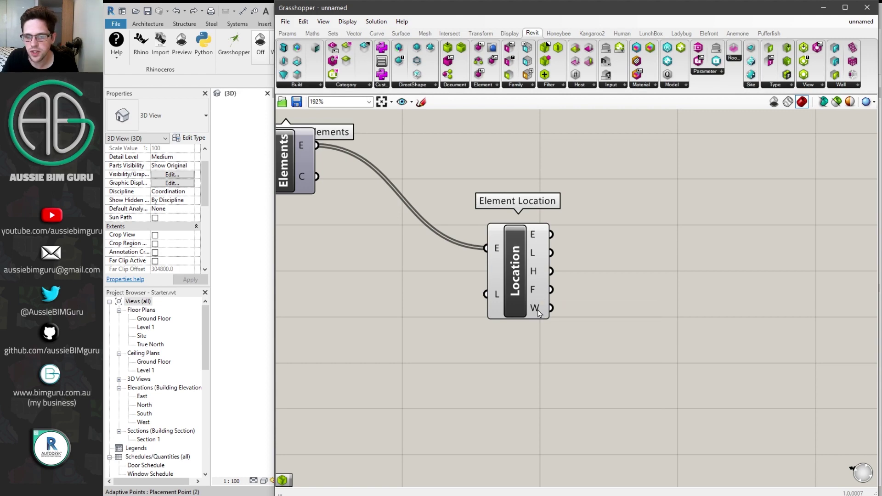
pyautogui.moveTo(538, 312)
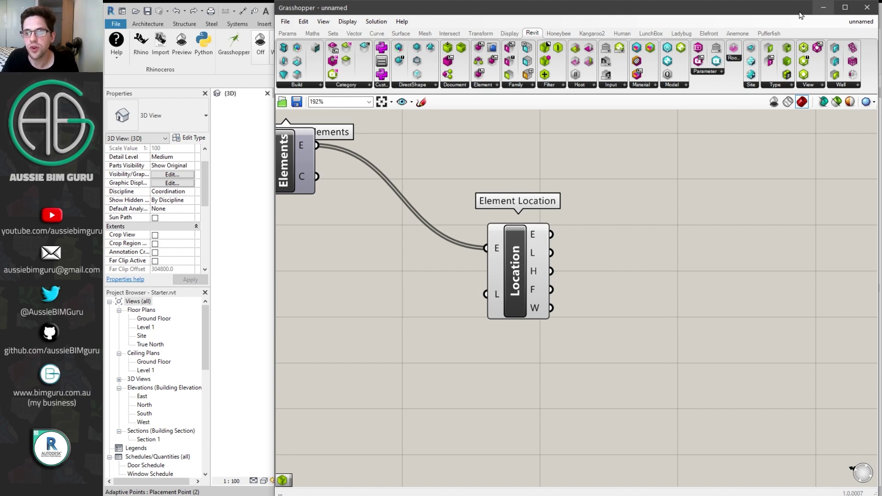
# Step: Orbit Rhino's Perspective view to inspect the red facade panel mesh
pyautogui.moveTo(771, 13); pyautogui.dragTo(618, 343)
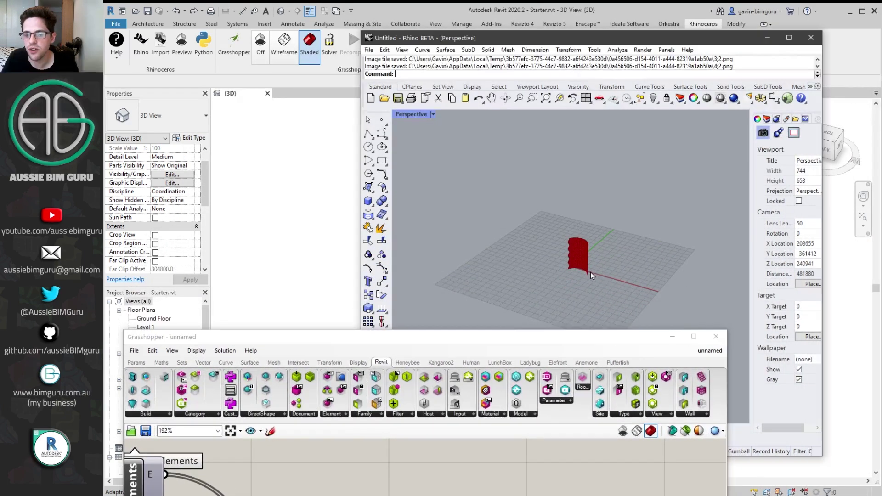
pyautogui.scroll(10, 589, 273)
pyautogui.moveTo(588, 274); pyautogui.dragTo(652, 157, button='right')
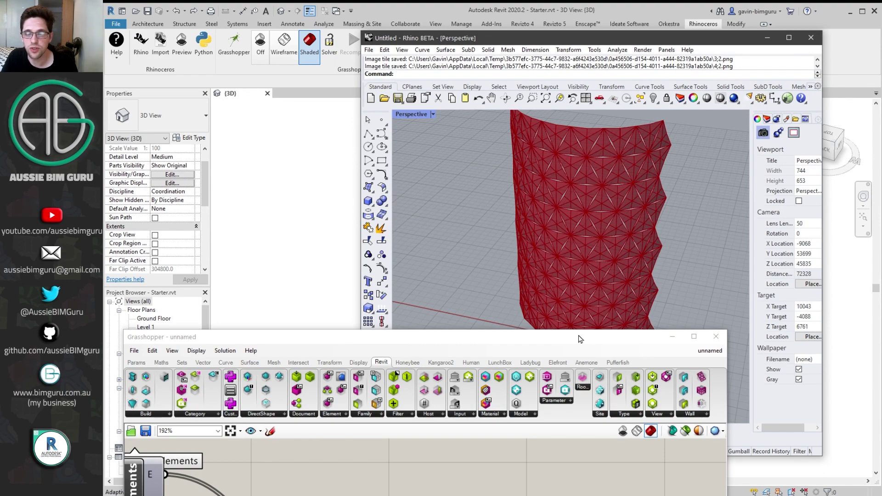
pyautogui.moveTo(578, 339); pyautogui.dragTo(709, 32)
# Step: Turn off the Element Location component's preview
pyautogui.scroll(-1, 695, 199)
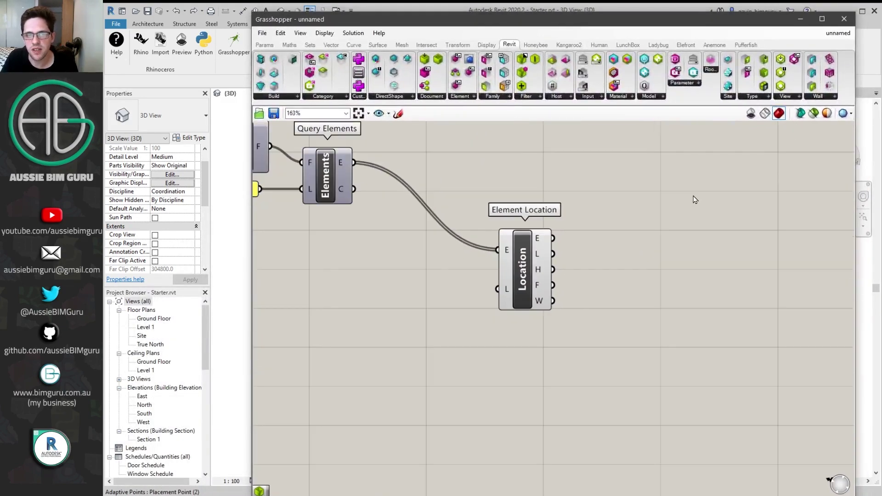
pyautogui.scroll(-1, 694, 200)
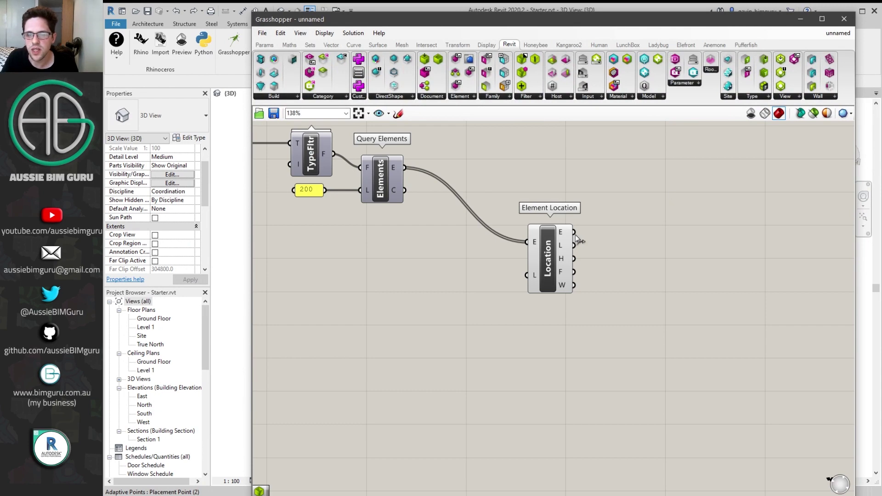
pyautogui.moveTo(550, 253); pyautogui.dragTo(508, 212)
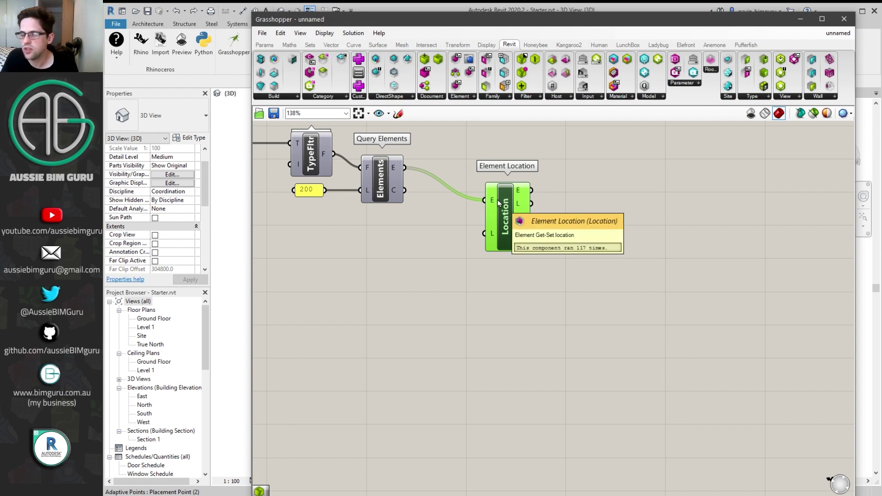
pyautogui.rightClick(500, 196)
pyautogui.click(554, 217)
pyautogui.moveTo(553, 218); pyautogui.dragTo(527, 212, button='right')
# Step: Add a Deconstruct Vector and wire Element Location's W output into it
pyautogui.doubleClick(531, 215)
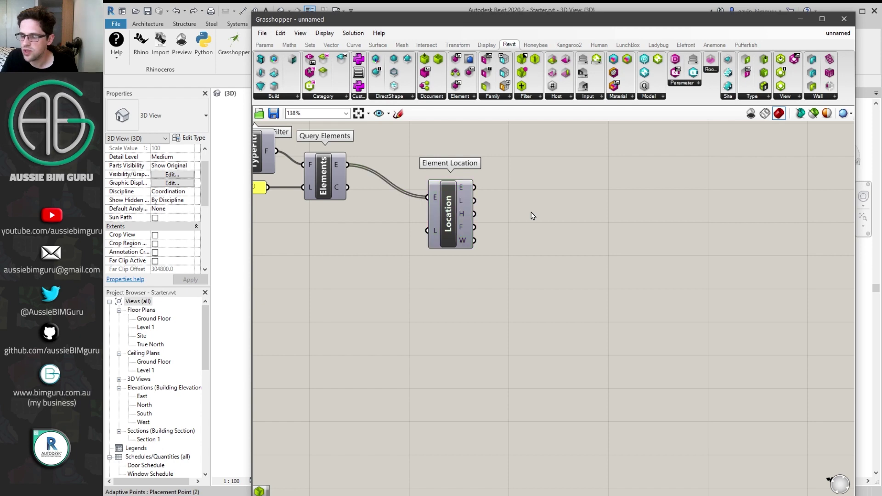
pyautogui.write('dec')
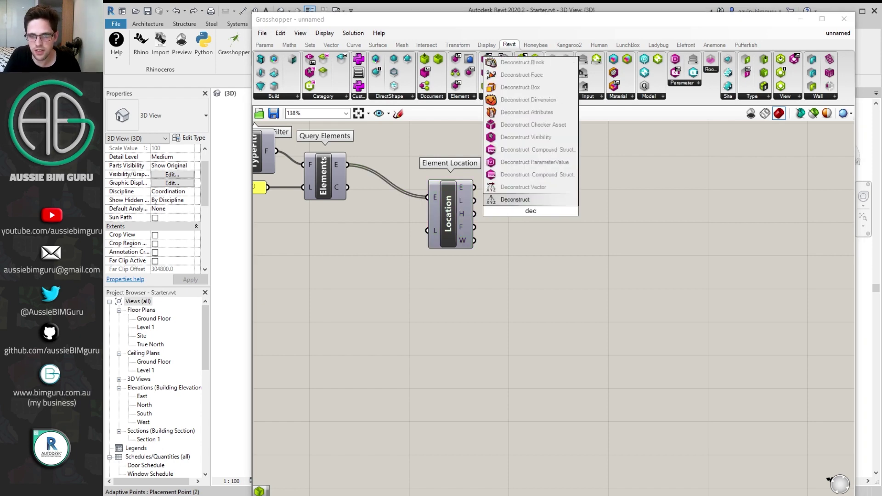
pyautogui.click(517, 198)
pyautogui.moveTo(475, 240); pyautogui.dragTo(519, 240)
pyautogui.click(609, 229)
# Step: Add a Vector XYZ and feed Deconstruct Vector's X and Y values into it
pyautogui.scroll(1, 610, 231)
pyautogui.doubleClick(610, 230)
pyautogui.write('vecto')
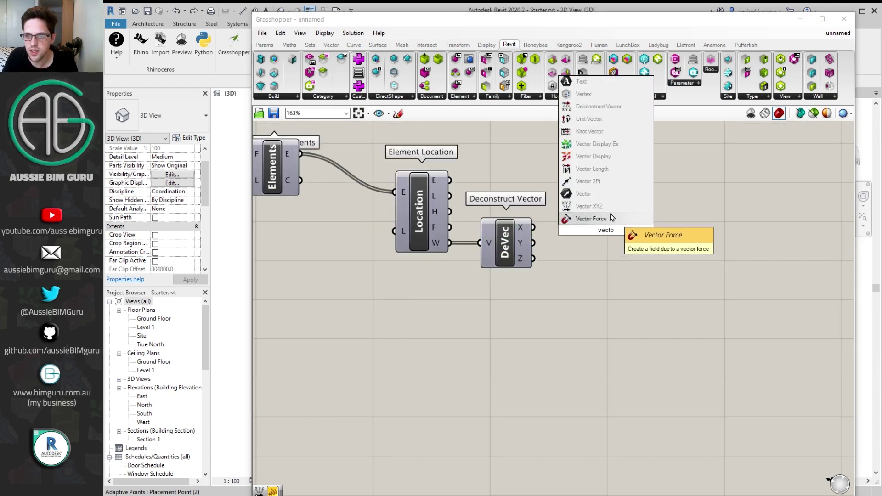
pyautogui.click(589, 193)
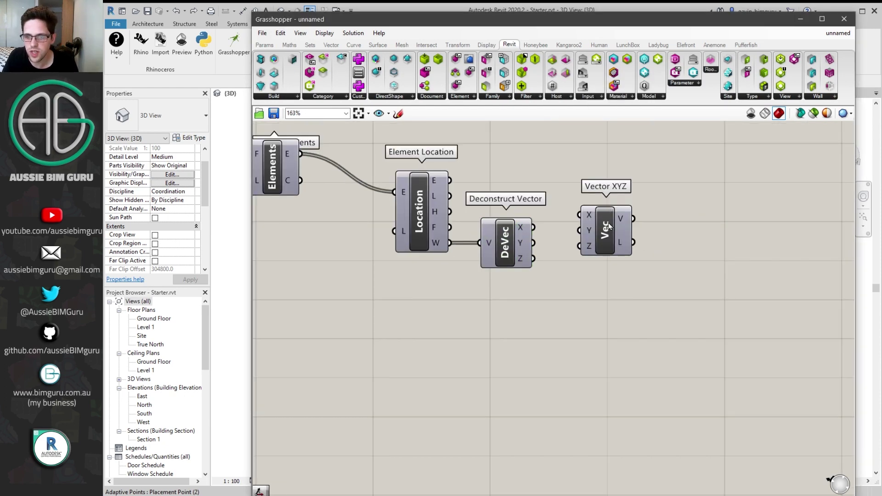
pyautogui.moveTo(533, 227)
pyautogui.mouseDown()
pyautogui.moveTo(569, 228)
pyautogui.moveTo(577, 244)
pyautogui.mouseUp()
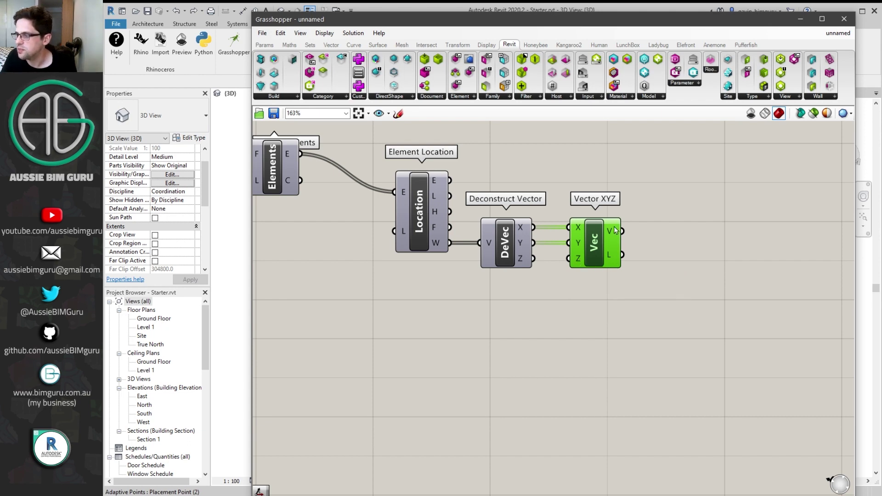
pyautogui.click(630, 236)
pyautogui.scroll(-2, 632, 227)
pyautogui.moveTo(633, 226); pyautogui.dragTo(607, 259, button='right')
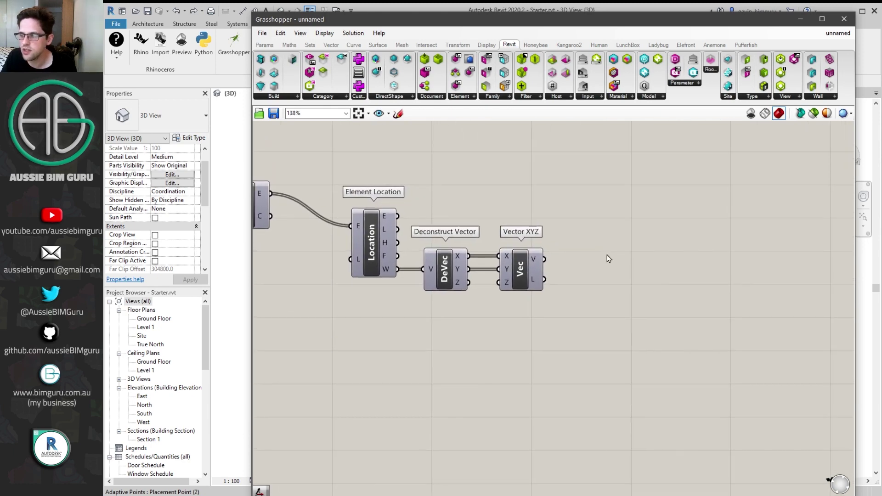
pyautogui.doubleClick(621, 228)
pyautogui.write('sdl')
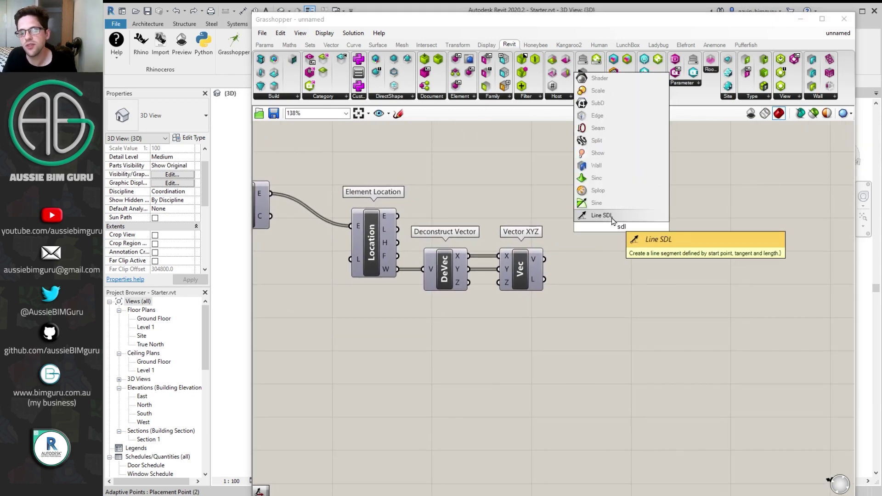
# Step: Add a Line SDL using Location's L output as start and Vector XYZ as direction
pyautogui.click(612, 218)
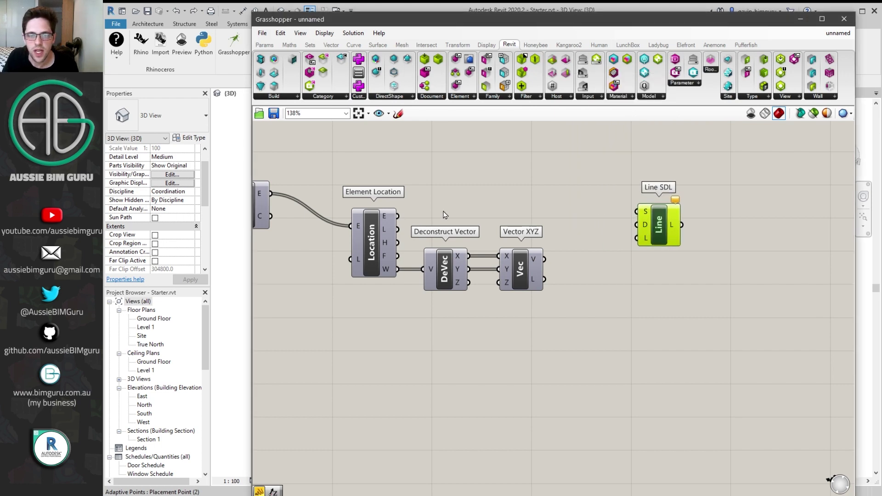
pyautogui.moveTo(394, 229); pyautogui.dragTo(680, 238)
pyautogui.click(604, 248)
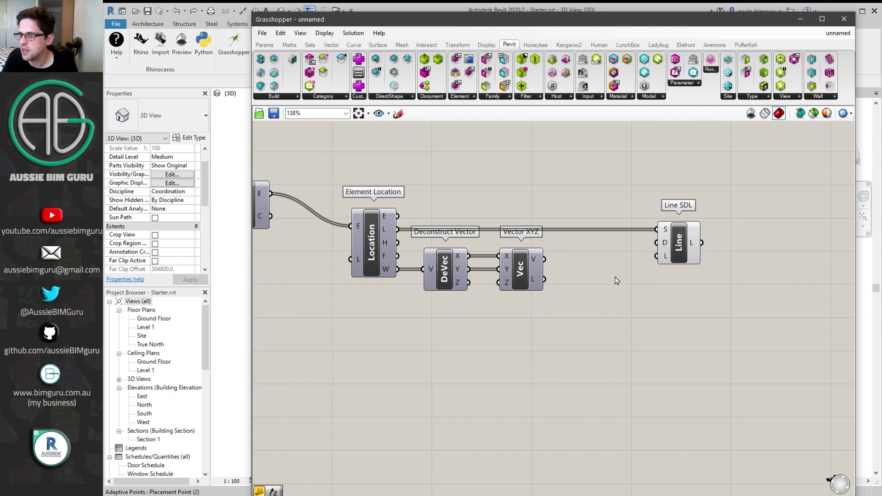
pyautogui.moveTo(616, 280); pyautogui.dragTo(602, 279, button='right')
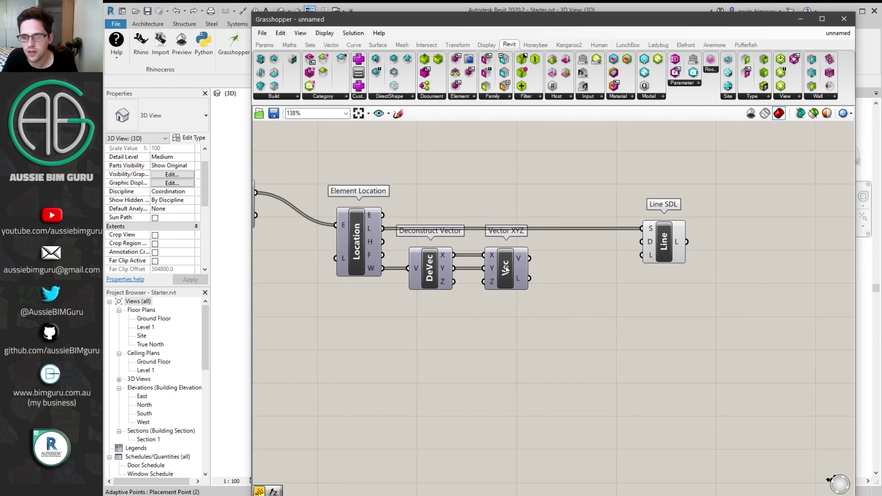
pyautogui.moveTo(531, 258); pyautogui.dragTo(642, 241)
# Step: Set the Line SDL length to 5000 and check the resulting lines in Rhino
pyautogui.doubleClick(562, 170)
pyautogui.write('5000')
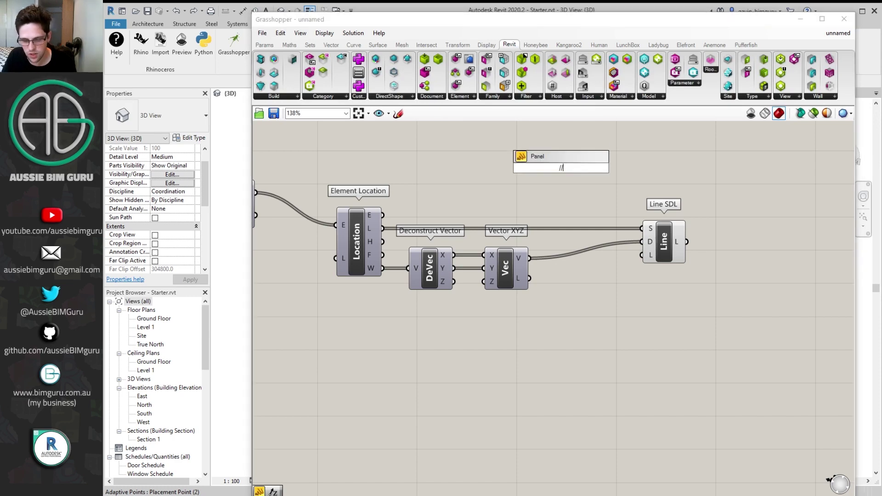
pyautogui.press('Return')
pyautogui.moveTo(579, 168); pyautogui.dragTo(642, 255)
pyautogui.moveTo(643, 25); pyautogui.dragTo(582, 363)
pyautogui.moveTo(600, 236); pyautogui.dragTo(629, 255, button='right')
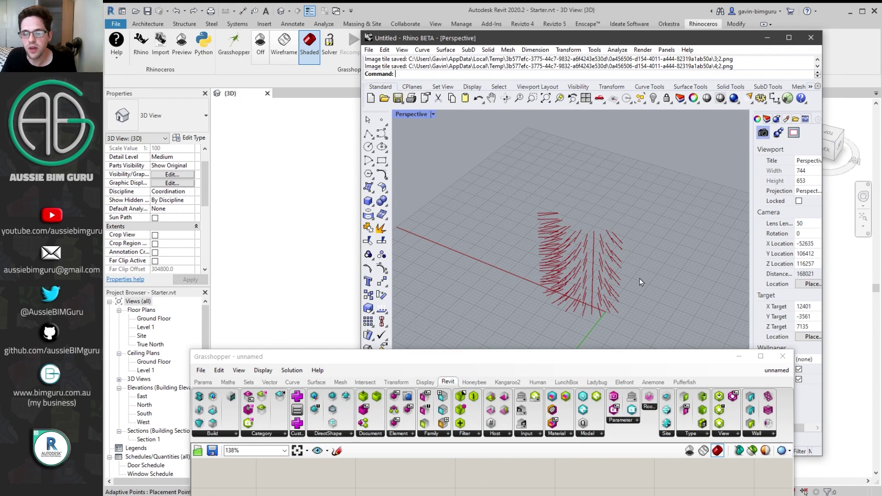
pyautogui.moveTo(648, 360); pyautogui.dragTo(716, 23)
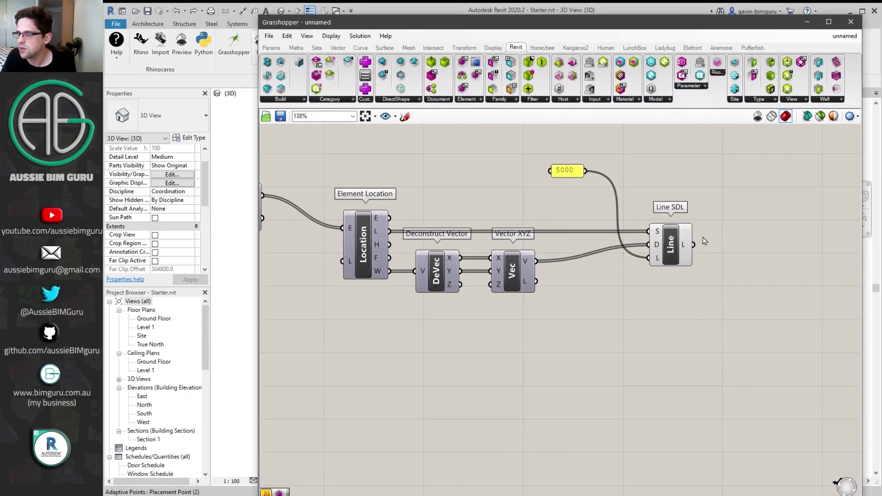
# Step: Disable the Line SDL component and reposition it with its 5000 value
pyautogui.moveTo(673, 244); pyautogui.dragTo(709, 188)
pyautogui.rightClick(706, 180)
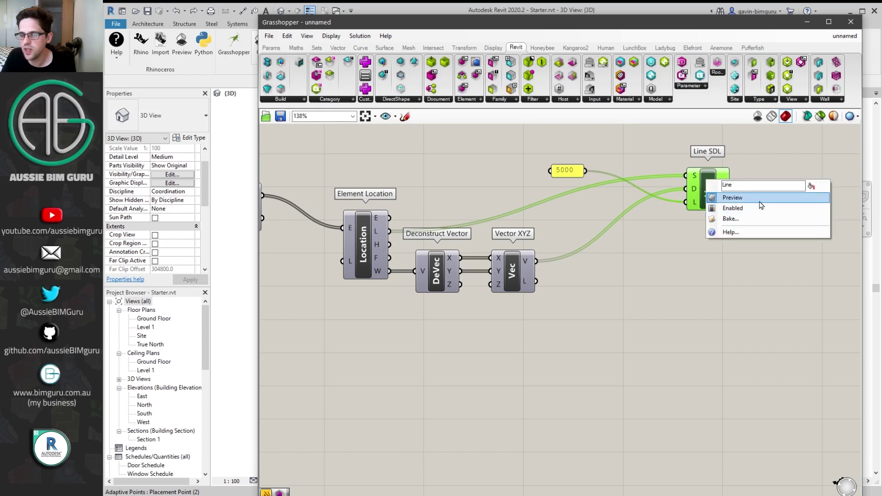
pyautogui.moveTo(565, 170); pyautogui.dragTo(658, 205)
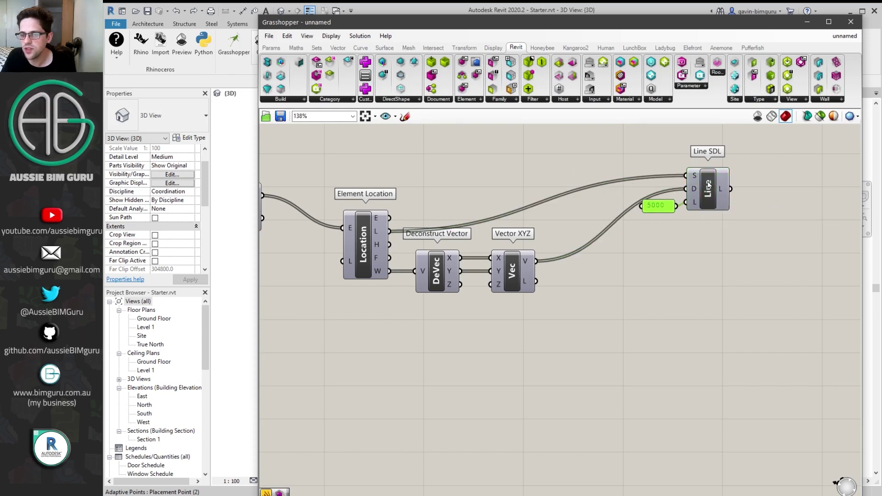
pyautogui.rightClick(708, 182)
pyautogui.click(734, 209)
pyautogui.moveTo(762, 229); pyautogui.dragTo(643, 164)
pyautogui.moveTo(714, 195); pyautogui.dragTo(719, 185)
pyautogui.click(692, 276)
pyautogui.moveTo(601, 331); pyautogui.dragTo(614, 276, button='right')
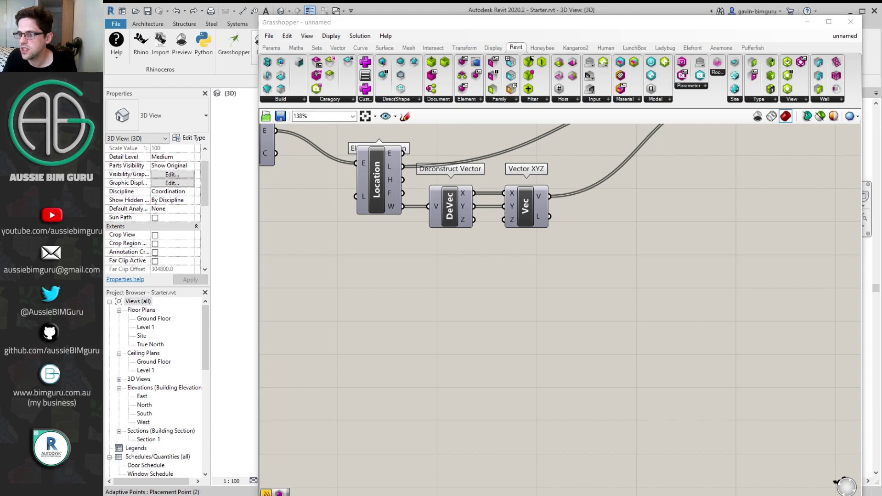
# Step: Add the Ladybug component and the Ladybug_Import epw component to the canvas
pyautogui.click(710, 266)
pyautogui.scroll(-5, 710, 266)
pyautogui.moveTo(710, 266); pyautogui.dragTo(674, 292, button='right')
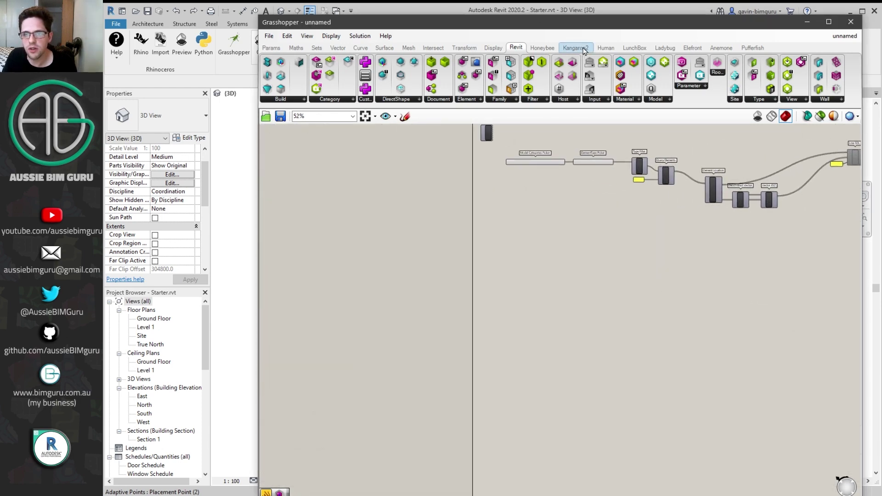
pyautogui.click(662, 48)
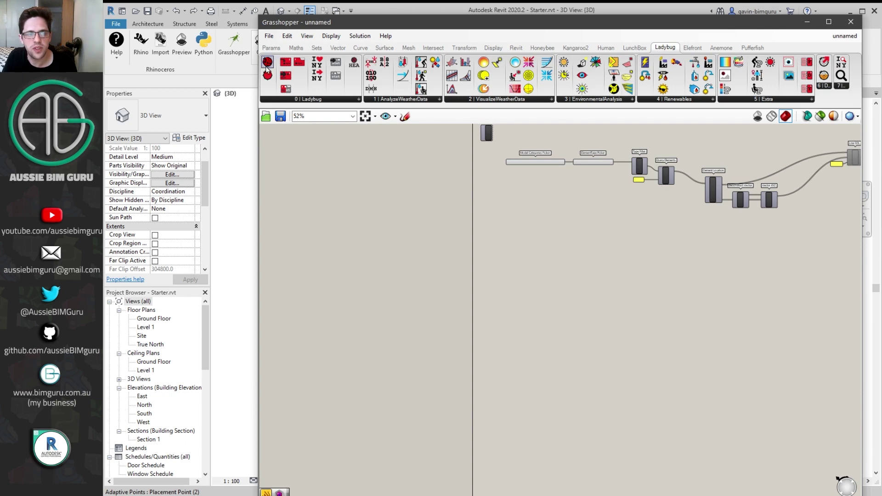
pyautogui.moveTo(267, 62); pyautogui.dragTo(558, 182)
pyautogui.scroll(4, 500, 238)
pyautogui.click(636, 183)
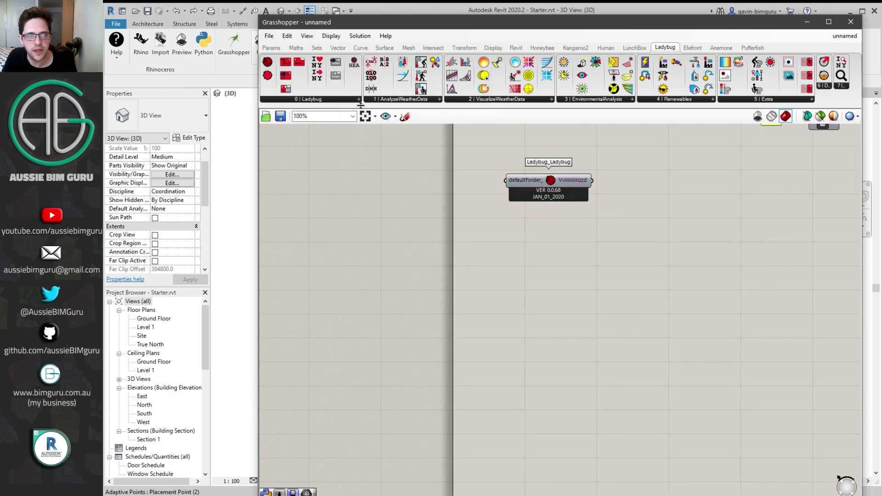
pyautogui.click(329, 99)
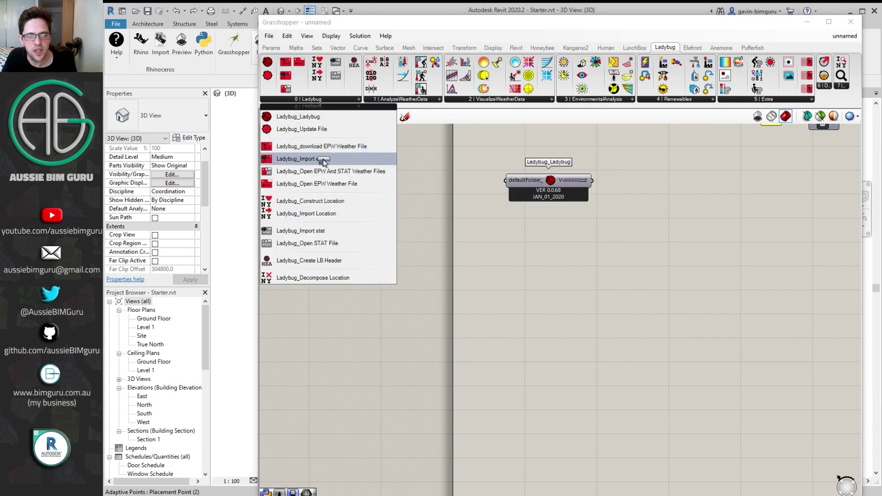
pyautogui.moveTo(301, 158); pyautogui.dragTo(739, 317)
pyautogui.moveTo(714, 279); pyautogui.dragTo(588, 225, button='right')
pyautogui.moveTo(588, 225); pyautogui.dragTo(610, 240)
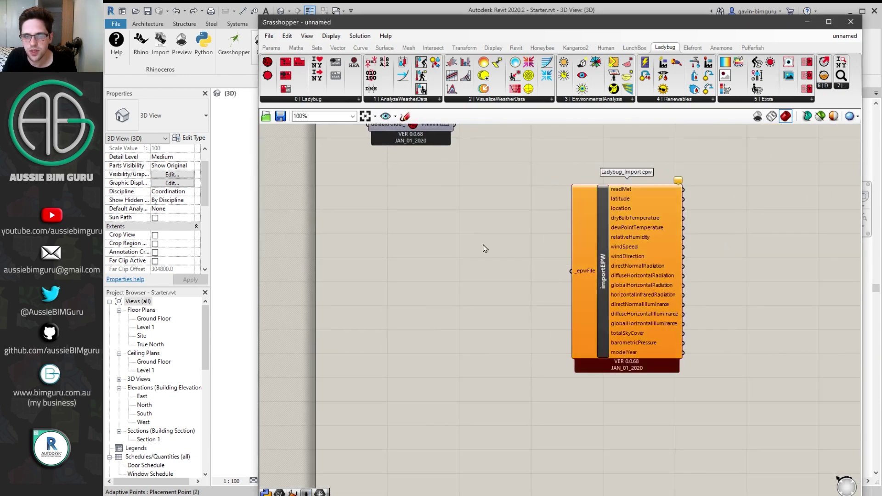
# Step: Place a File Path component to the left of importEPW
pyautogui.doubleClick(483, 246)
pyautogui.write('file path')
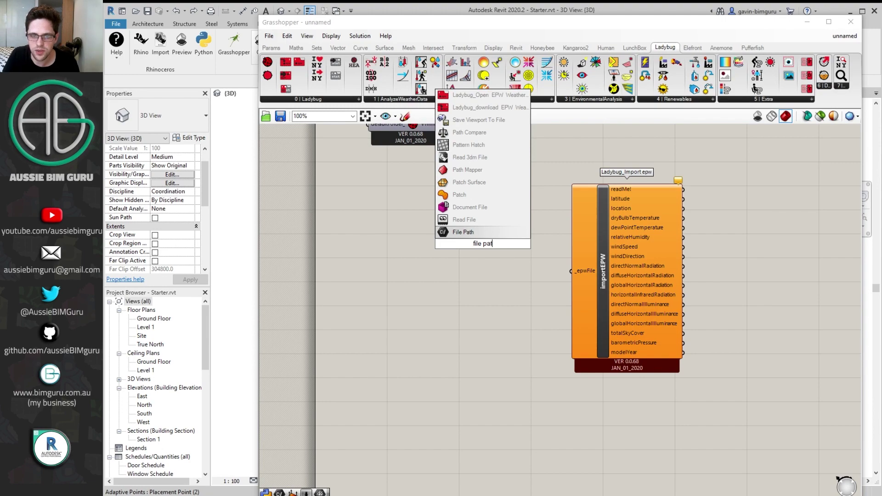
pyautogui.press('Return')
pyautogui.moveTo(482, 244); pyautogui.dragTo(473, 276)
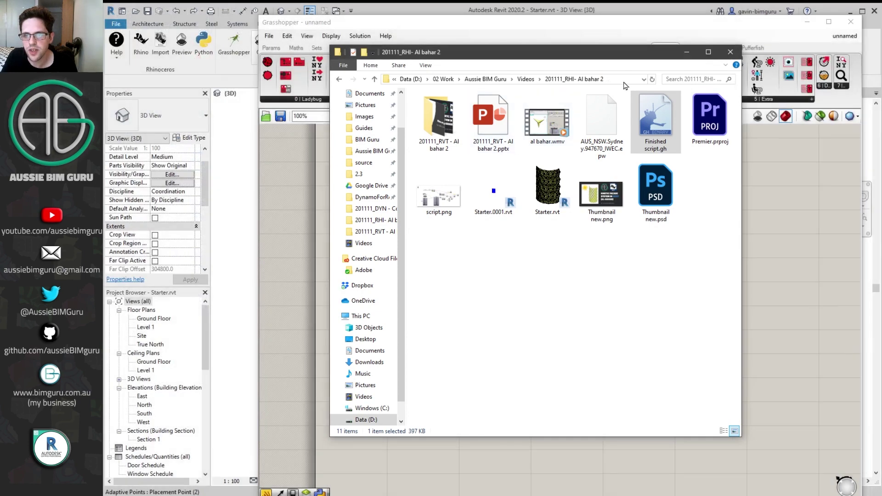
pyautogui.click(623, 81)
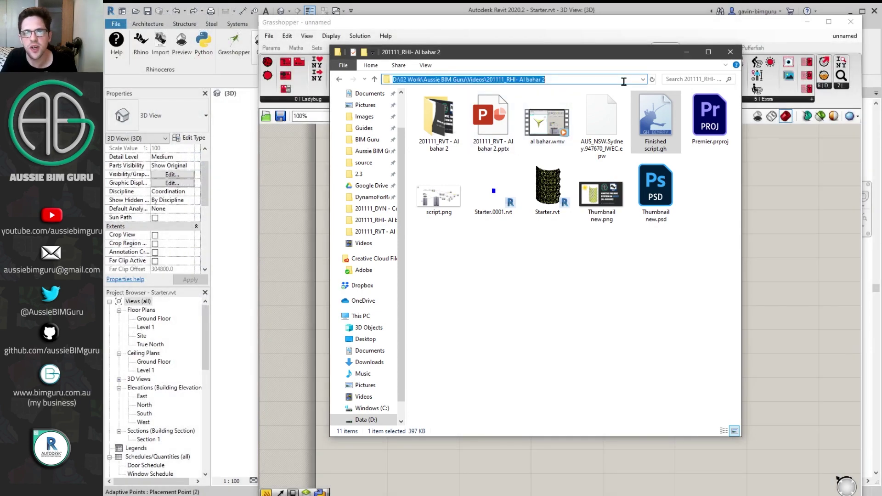
pyautogui.click(684, 55)
# Step: Point File Path to the Sydney EPW file and wire it into importEPW's _epwFile
pyautogui.rightClick(477, 278)
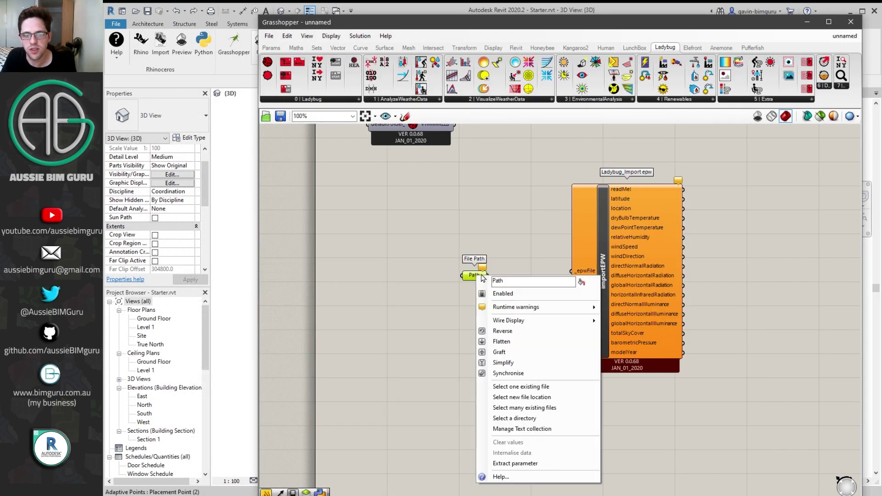
pyautogui.click(543, 387)
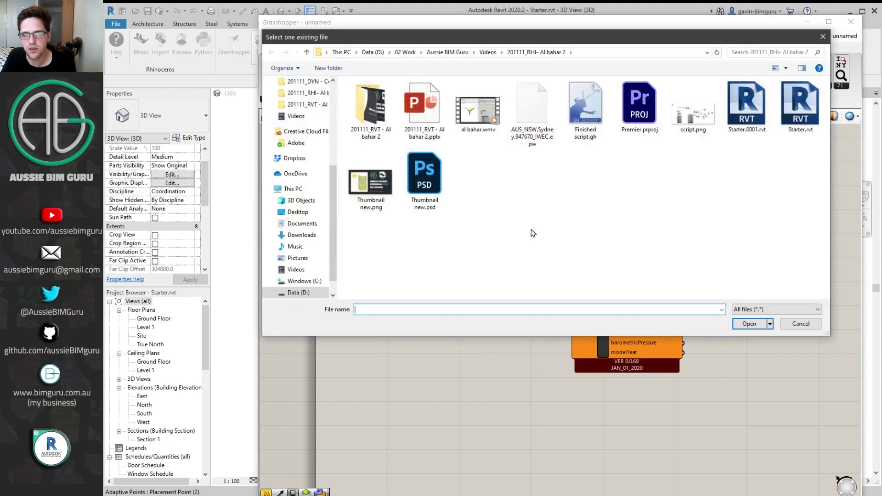
pyautogui.doubleClick(536, 114)
pyautogui.moveTo(492, 277); pyautogui.dragTo(571, 271)
pyautogui.moveTo(638, 247); pyautogui.dragTo(571, 252)
pyautogui.click(663, 218)
pyautogui.moveTo(663, 219); pyautogui.dragTo(608, 218, button='right')
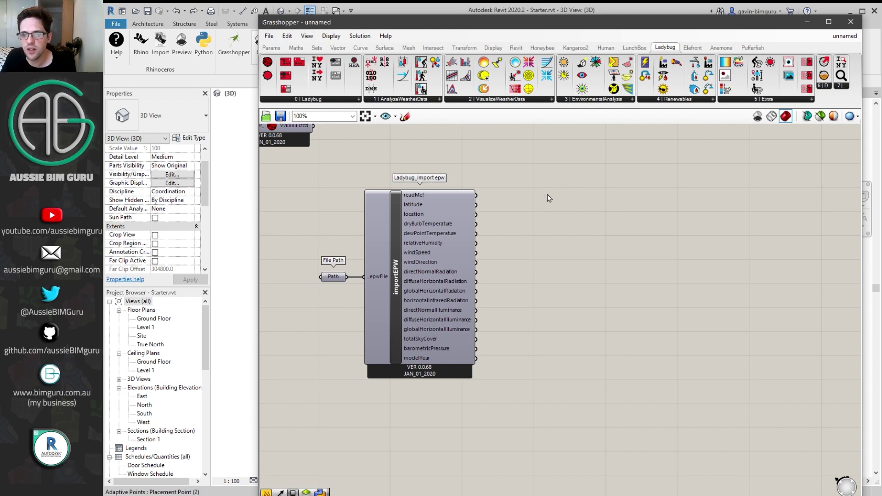
pyautogui.doubleClick(597, 205)
pyautogui.write('sunpath')
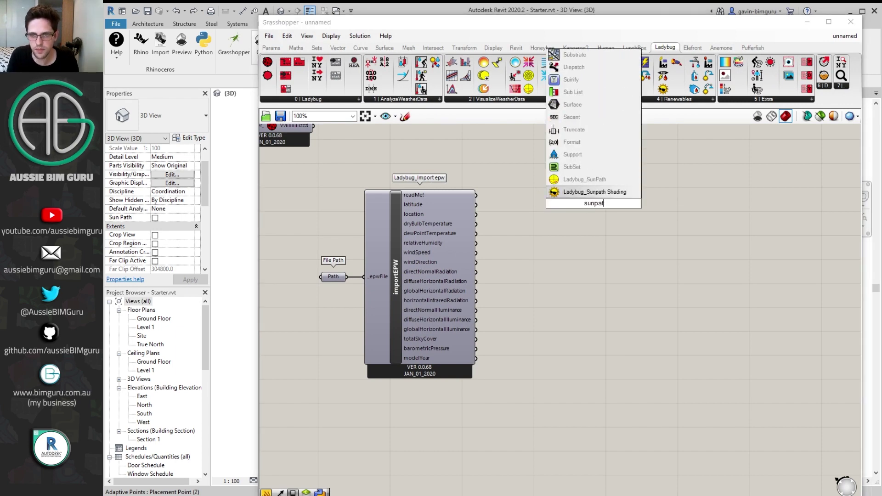
# Step: Place the Ladybug_SunPath component beside importEPW, browsing the Ladybug component collection
pyautogui.click(584, 179)
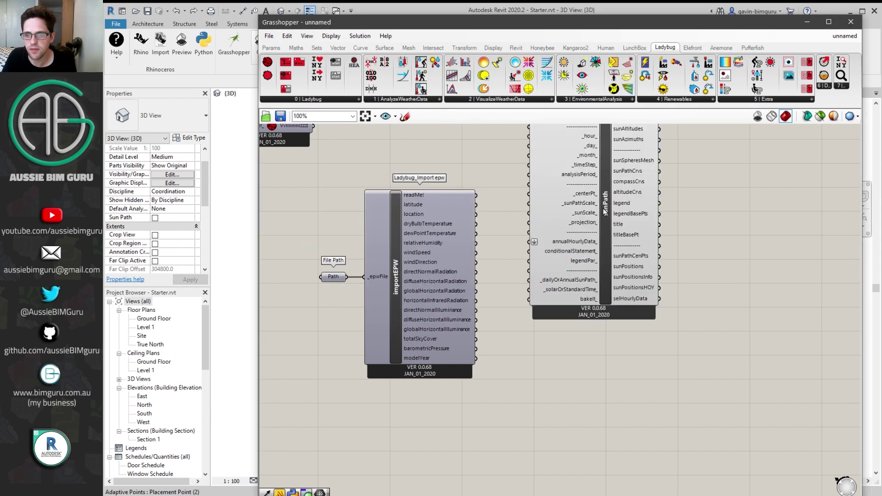
pyautogui.moveTo(596, 164); pyautogui.dragTo(620, 233)
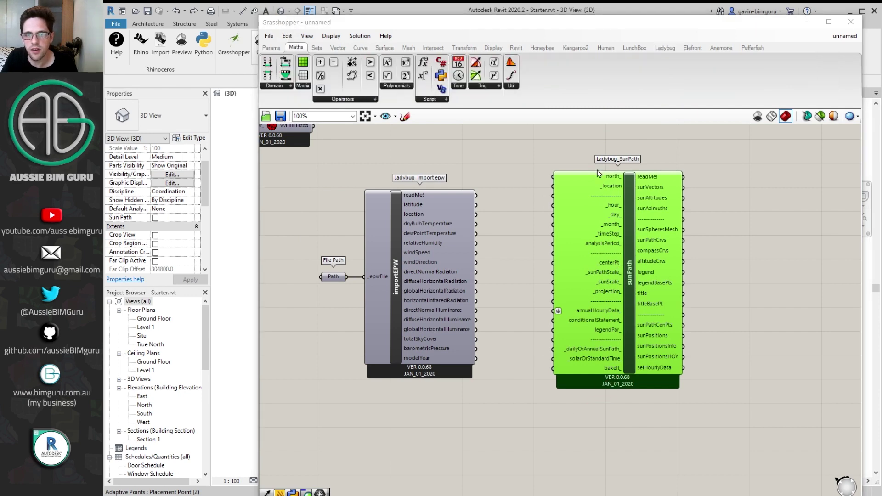
pyautogui.click(522, 147)
pyautogui.click(662, 49)
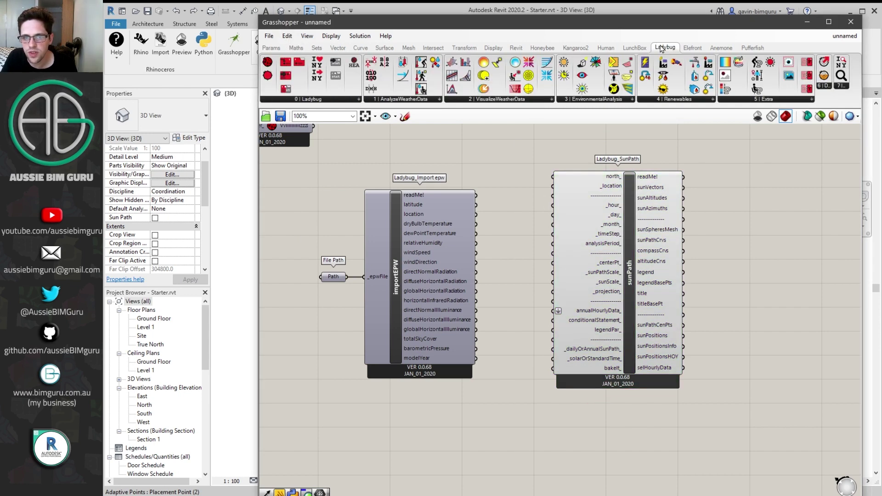
pyautogui.click(550, 100)
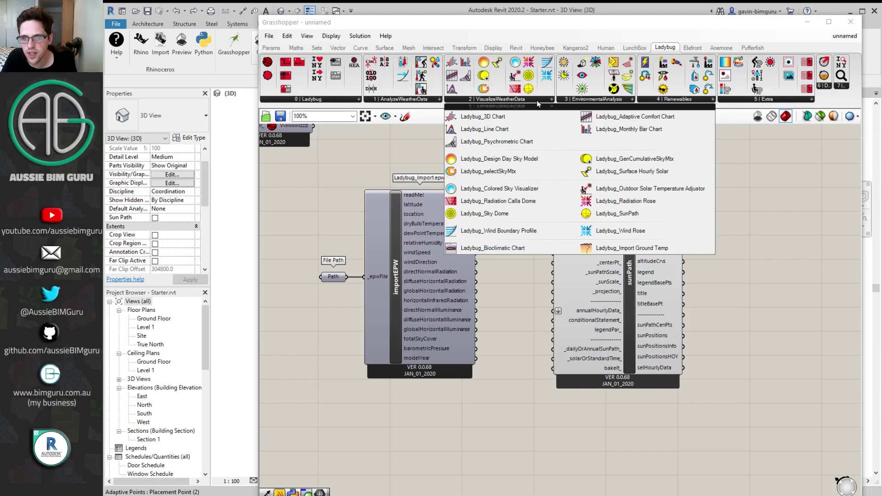
pyautogui.click(781, 211)
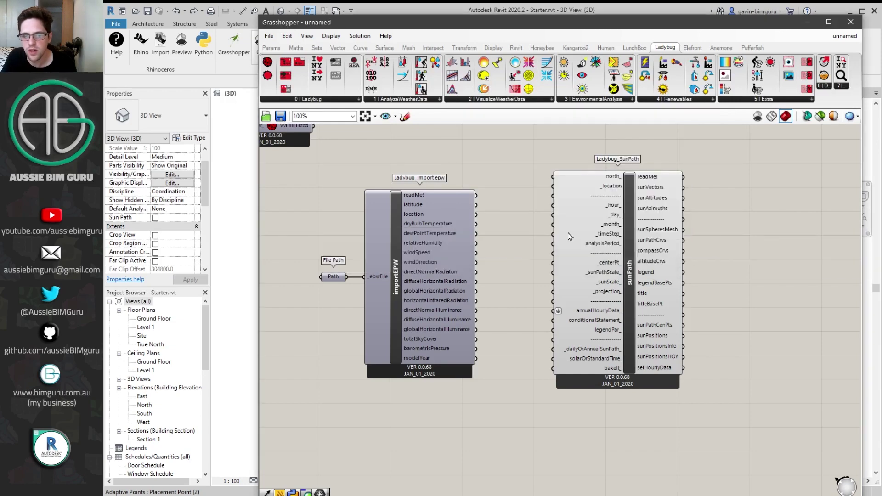
pyautogui.moveTo(534, 227); pyautogui.dragTo(535, 222, button='right')
pyautogui.moveTo(574, 228); pyautogui.dragTo(598, 225)
pyautogui.click(522, 229)
# Step: Wire importEPW's location output into SunPath's _location input and tidy the three components
pyautogui.moveTo(478, 209); pyautogui.dragTo(579, 178)
pyautogui.moveTo(640, 206); pyautogui.dragTo(665, 237)
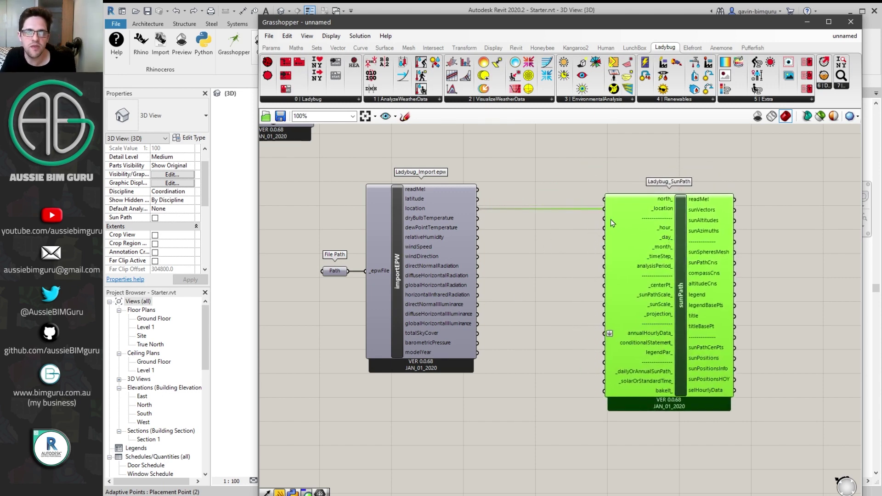
pyautogui.moveTo(551, 207); pyautogui.dragTo(575, 276, button='right')
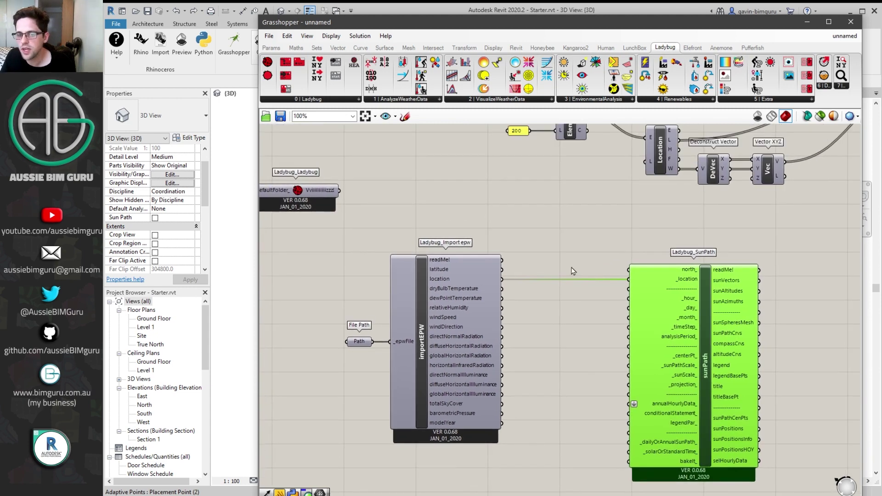
pyautogui.scroll(-1, 584, 326)
pyautogui.moveTo(828, 359); pyautogui.dragTo(407, 179)
pyautogui.moveTo(525, 246); pyautogui.dragTo(495, 307, button='right')
pyautogui.scroll(1, 495, 307)
pyautogui.click(549, 211)
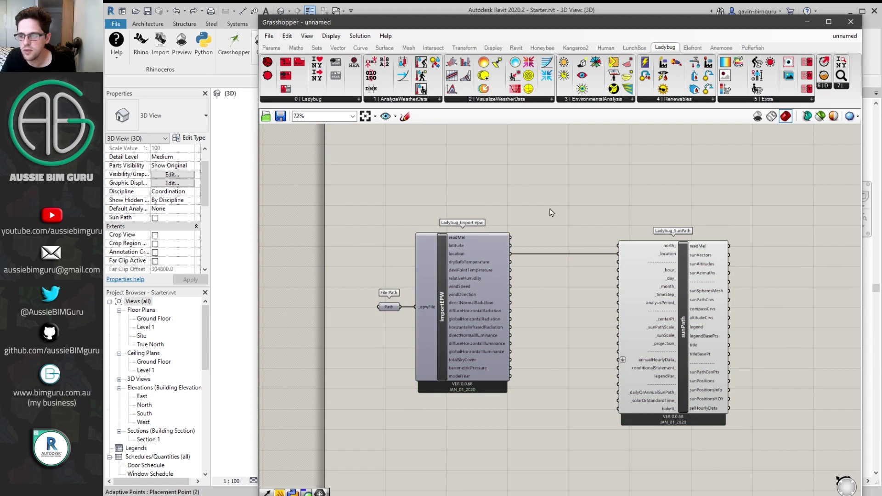
# Step: Create number sliders 1<12<23, 1<6<12 and 1<15<24 on the canvas
pyautogui.doubleClick(566, 197)
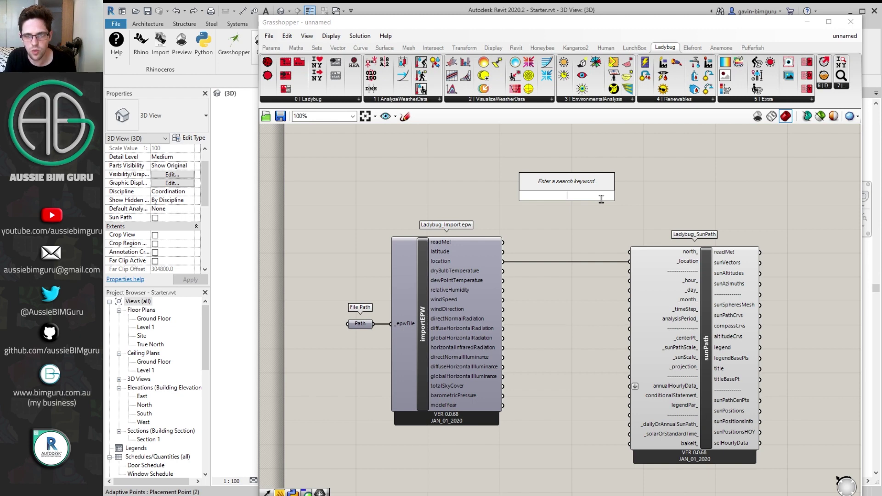
pyautogui.write('1<12<23')
pyautogui.press('Return')
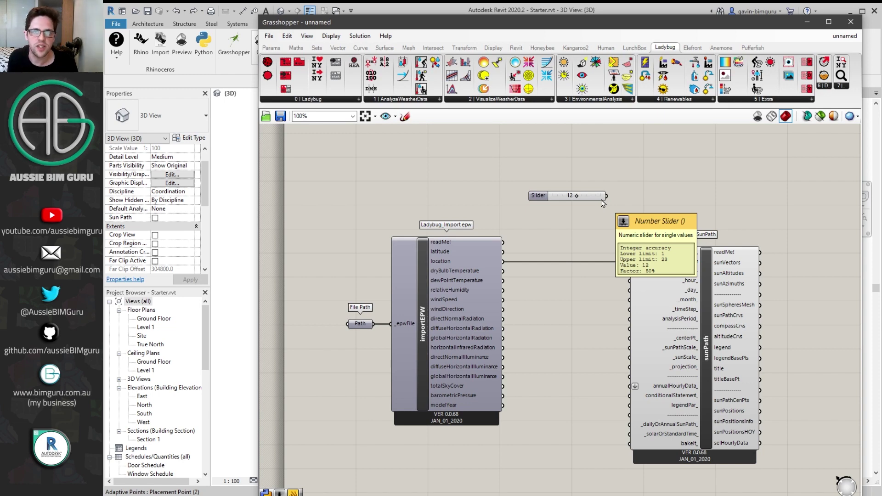
pyautogui.click(577, 194)
pyautogui.doubleClick(583, 169)
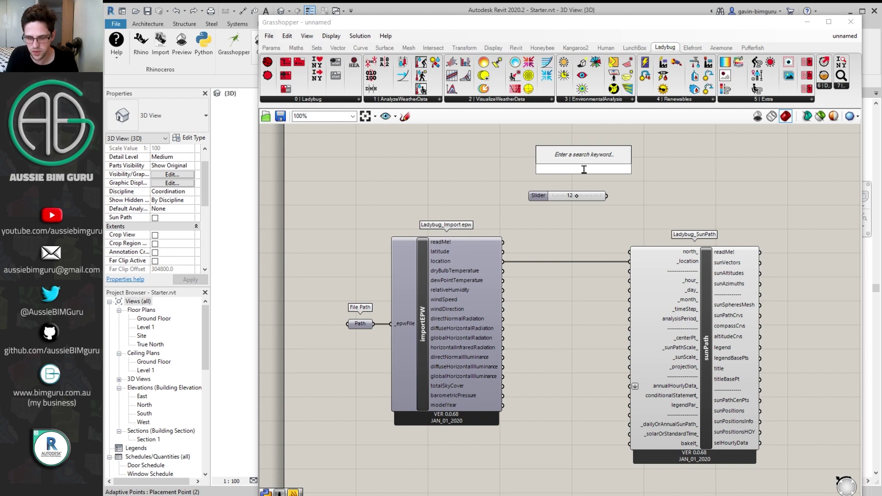
pyautogui.write('1<6<12')
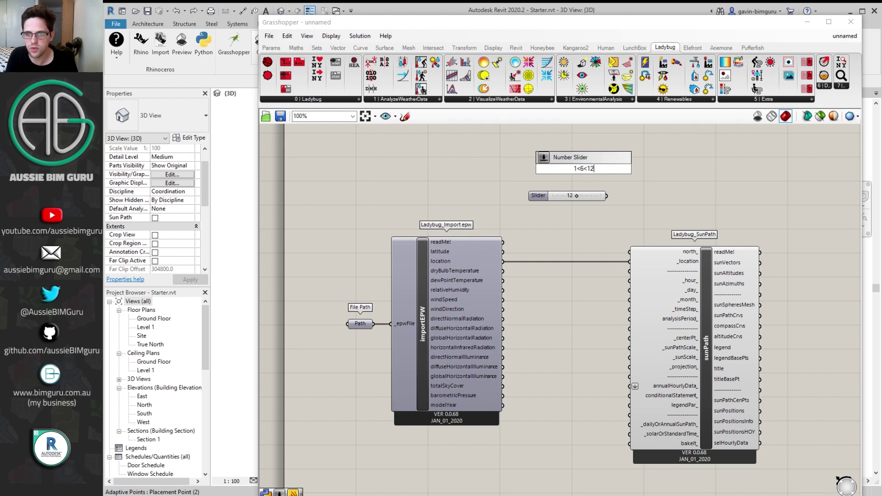
pyautogui.press('Return')
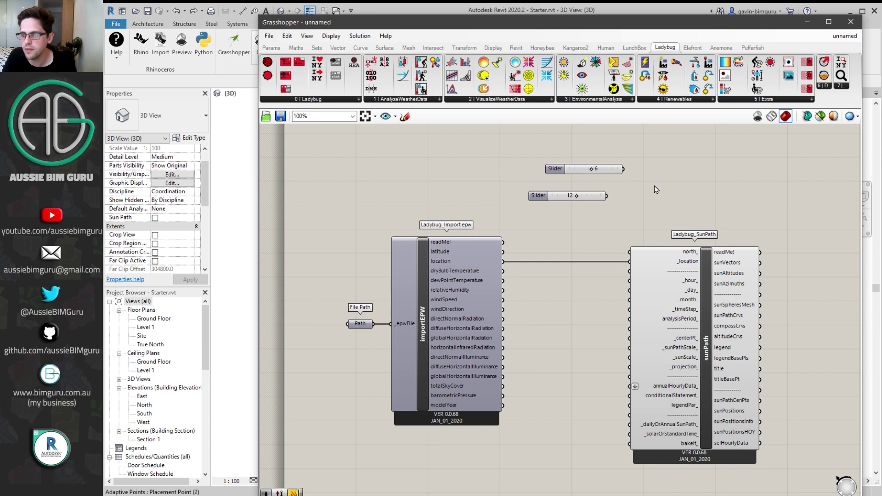
pyautogui.doubleClick(654, 185)
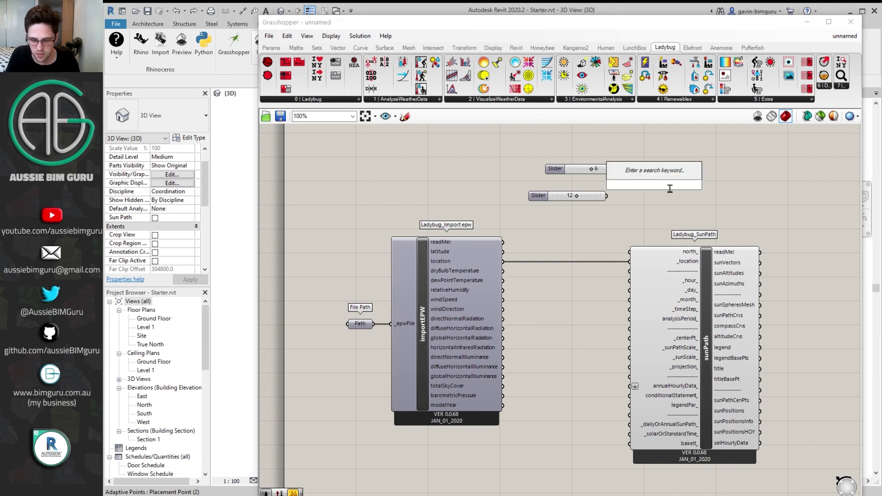
pyautogui.write('1<')
pyautogui.write('15<24')
pyautogui.press('Return')
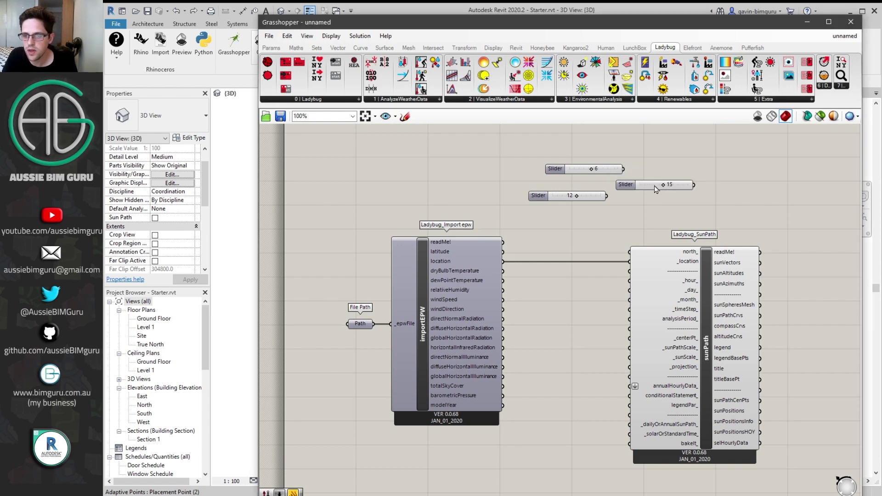
# Step: Arrange the sliders beside SunPath and wire 12, 15 and 6 into _hour_, _day_ and _month_
pyautogui.moveTo(649, 300); pyautogui.dragTo(696, 299)
pyautogui.moveTo(627, 183); pyautogui.dragTo(569, 309)
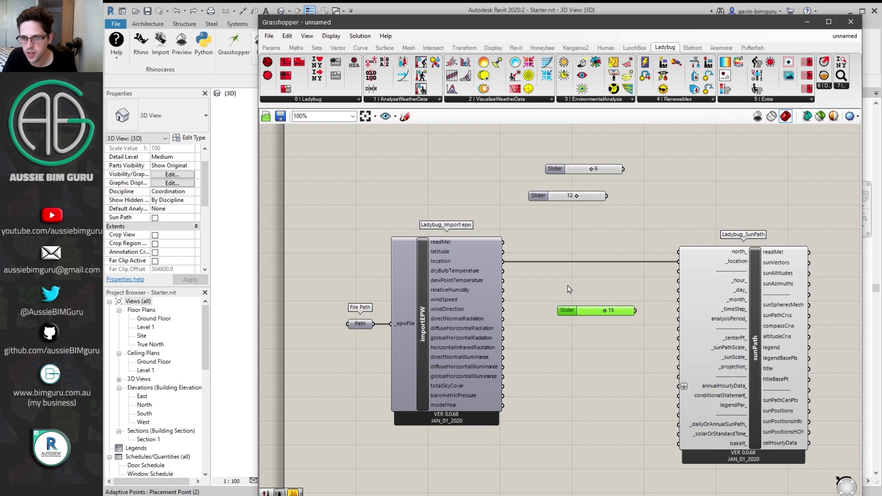
pyautogui.moveTo(546, 192); pyautogui.dragTo(577, 297)
pyautogui.moveTo(563, 169); pyautogui.dragTo(578, 345)
pyautogui.moveTo(633, 299); pyautogui.dragTo(678, 280)
pyautogui.moveTo(578, 313); pyautogui.dragTo(576, 295)
pyautogui.moveTo(636, 294); pyautogui.dragTo(678, 289)
pyautogui.moveTo(637, 344); pyautogui.dragTo(678, 299)
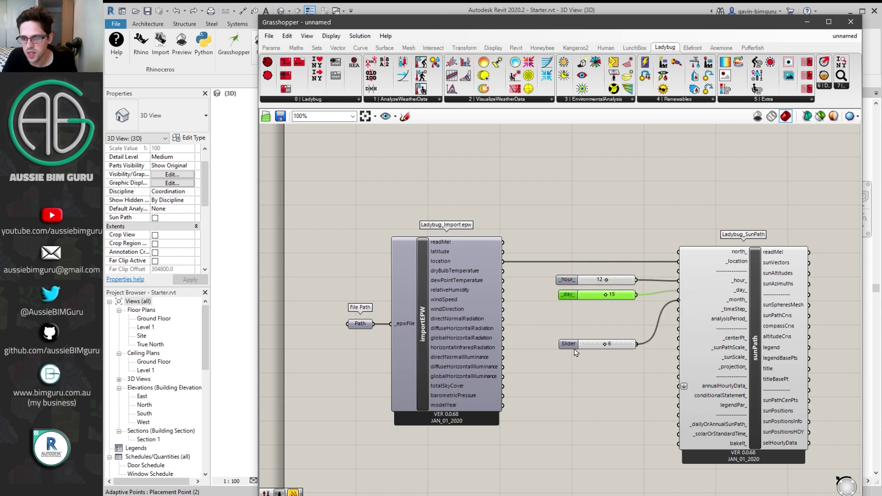
pyautogui.moveTo(574, 347); pyautogui.dragTo(568, 315)
# Step: Check the sunPath component's context-menu options and search for the Reverse component
pyautogui.scroll(5, 569, 314)
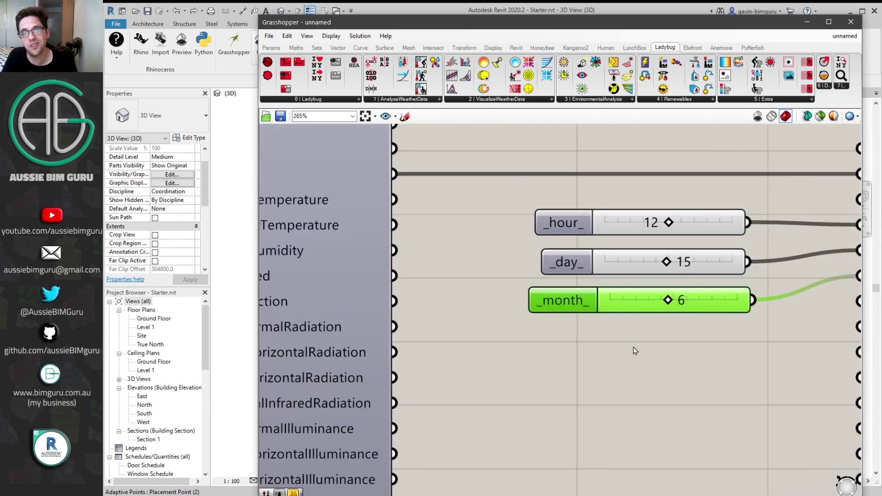
pyautogui.click(648, 351)
pyautogui.moveTo(783, 299); pyautogui.dragTo(376, 317, button='right')
pyautogui.scroll(-4, 506, 303)
pyautogui.scroll(3, 551, 221)
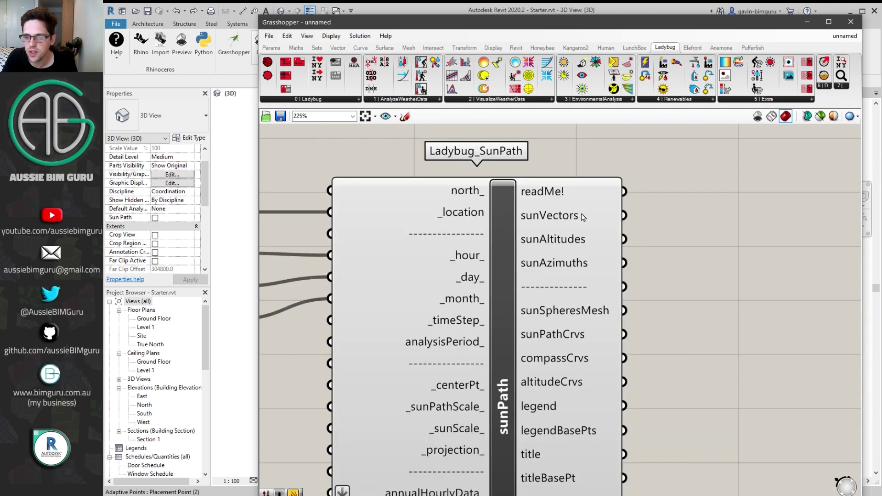
pyautogui.moveTo(582, 217)
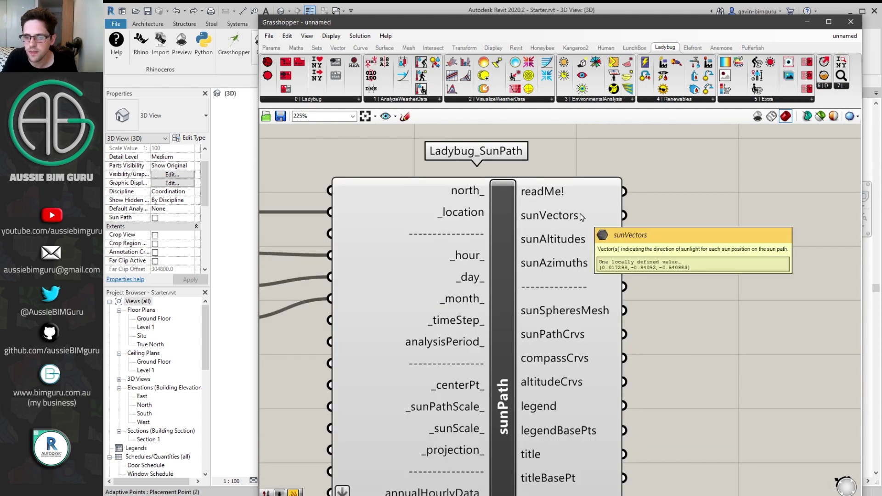
pyautogui.rightClick(503, 208)
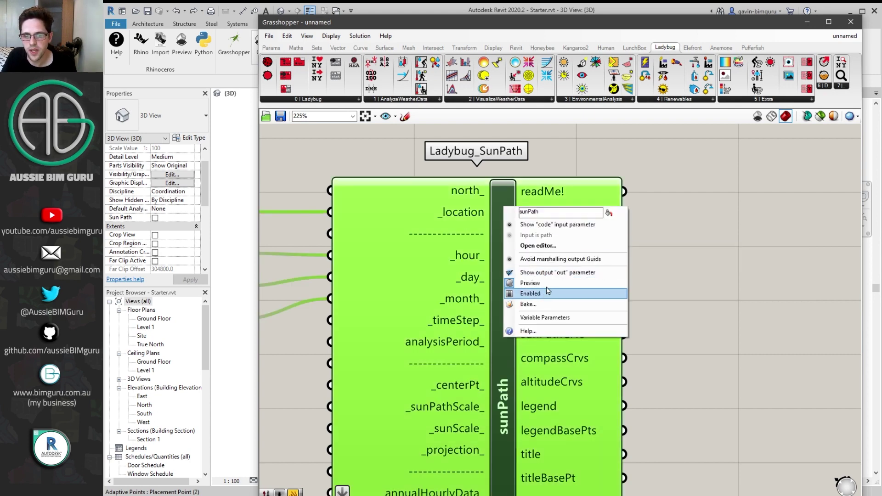
pyautogui.click(532, 283)
pyautogui.scroll(-2, 575, 284)
pyautogui.scroll(-1, 575, 283)
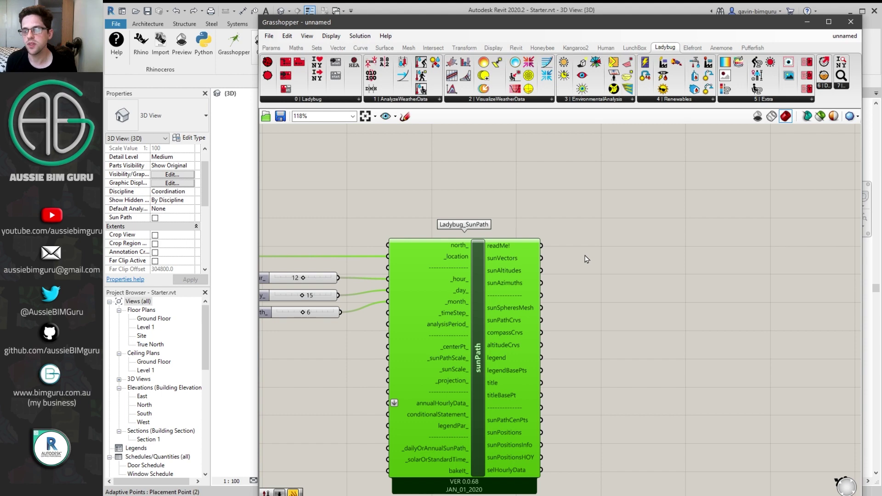
pyautogui.doubleClick(570, 225)
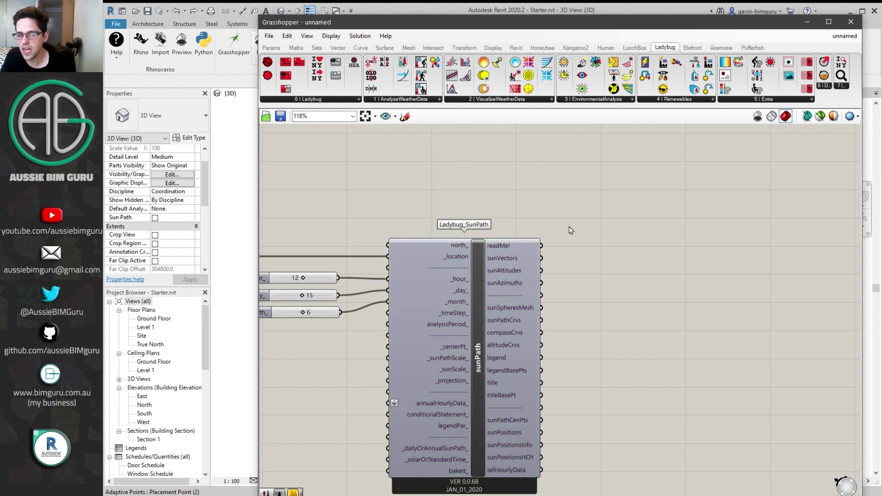
pyautogui.write('rever')
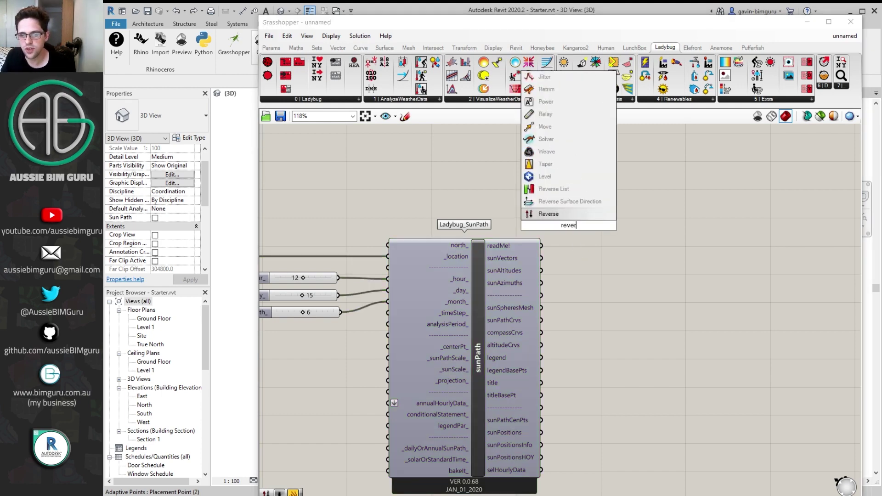
# Step: Add a Reverse component fed by SunPath's sunVectors and reposition the sun path group
pyautogui.click(548, 214)
pyautogui.moveTo(546, 258); pyautogui.dragTo(577, 258)
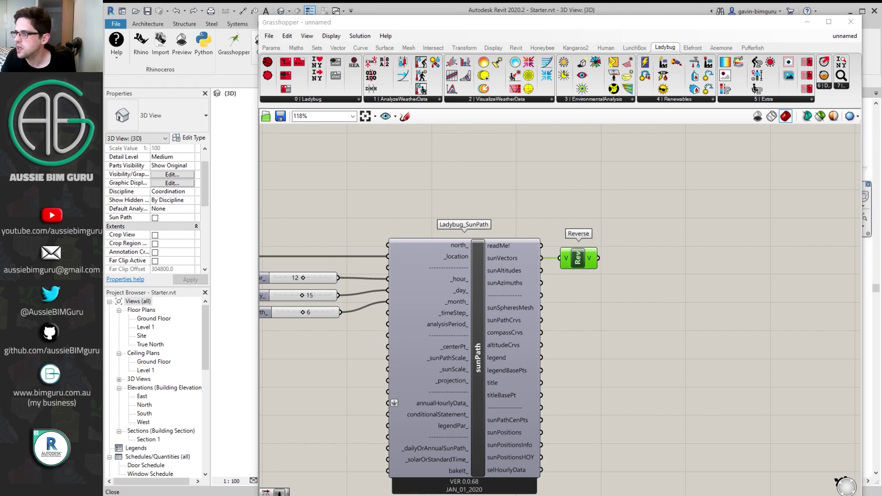
pyautogui.rightClick(594, 294)
pyautogui.scroll(-5, 656, 274)
pyautogui.moveTo(660, 278); pyautogui.dragTo(615, 313, button='right')
pyautogui.moveTo(640, 403); pyautogui.dragTo(462, 255)
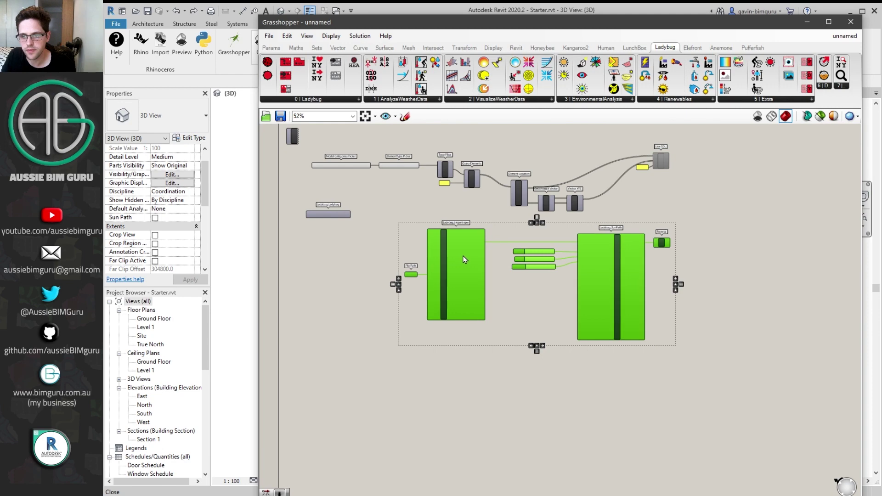
pyautogui.click(669, 236)
pyautogui.scroll(5, 669, 236)
# Step: Add a Vector Angle component with Vector XYZ into A and reversed sun vectors into B
pyautogui.doubleClick(622, 232)
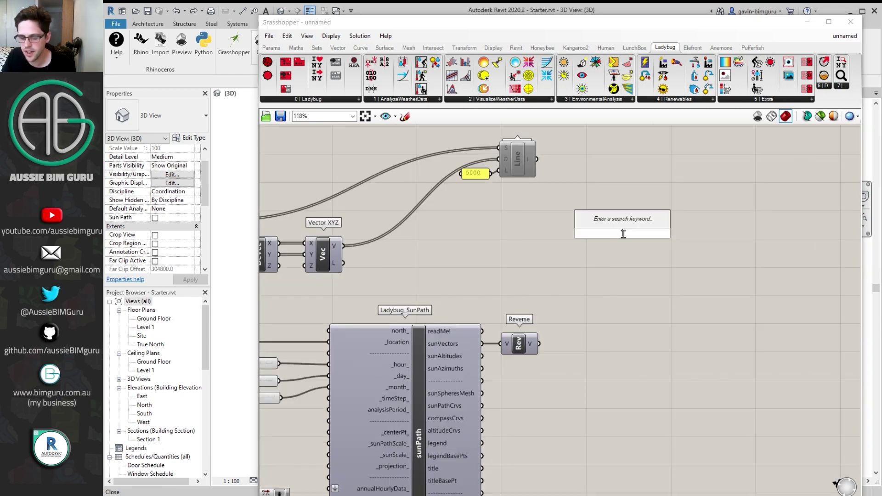
pyautogui.write('vector angle')
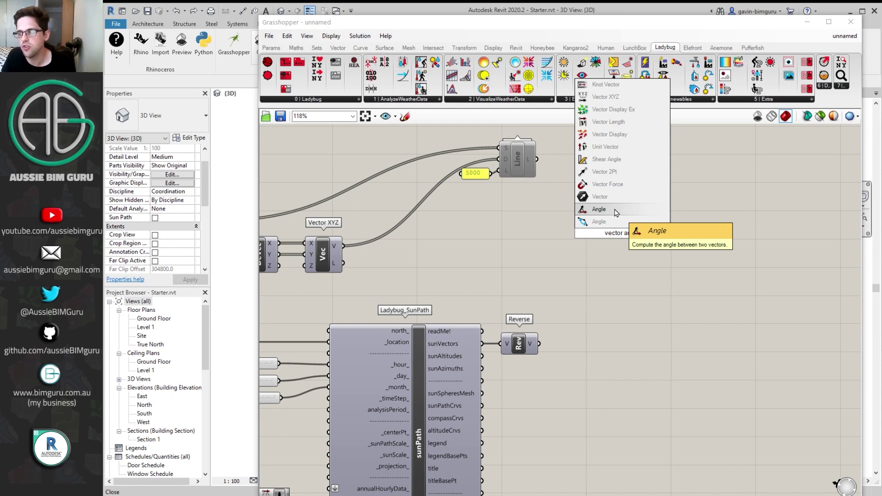
pyautogui.click(599, 209)
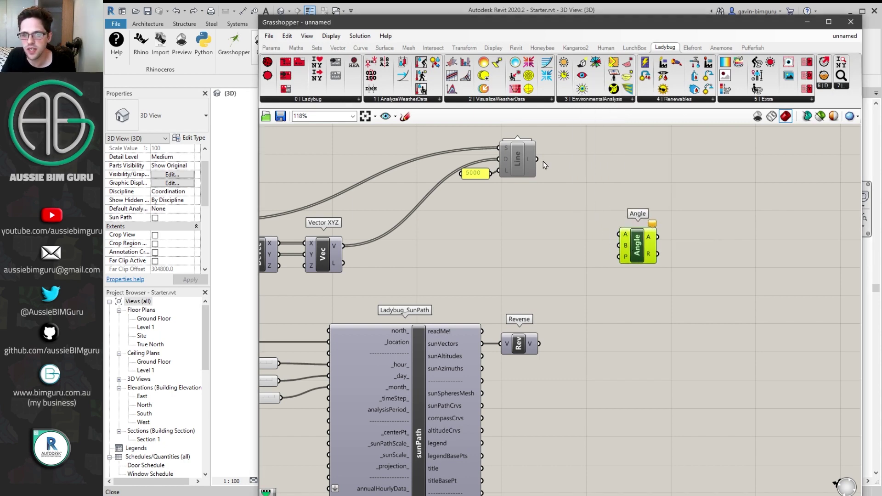
pyautogui.moveTo(343, 246); pyautogui.dragTo(640, 254)
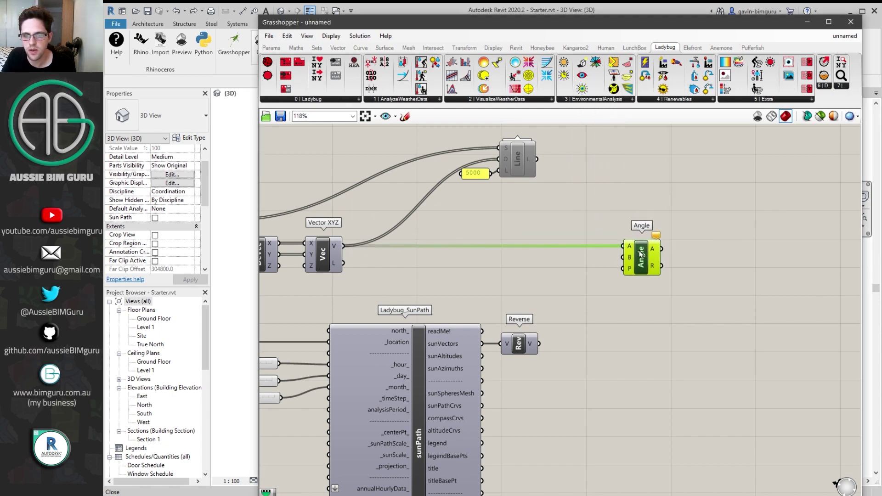
pyautogui.moveTo(539, 343); pyautogui.dragTo(624, 258)
pyautogui.click(718, 263)
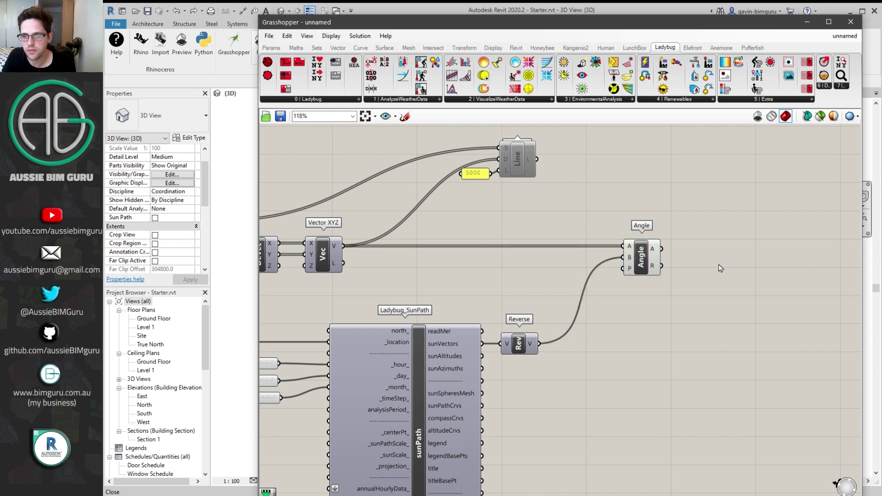
pyautogui.moveTo(718, 264); pyautogui.dragTo(628, 262, button='right')
pyautogui.scroll(2, 628, 262)
# Step: Inspect the Angle output's 117 radian values in a temporary Panel, then delete it
pyautogui.doubleClick(630, 239)
pyautogui.write('panel')
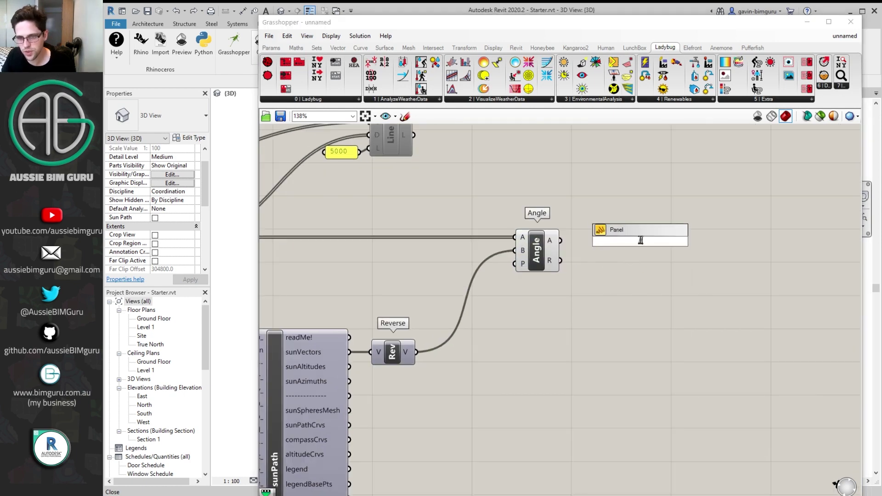
pyautogui.press('Return')
pyautogui.moveTo(689, 274); pyautogui.dragTo(693, 422)
pyautogui.moveTo(690, 227); pyautogui.dragTo(696, 406)
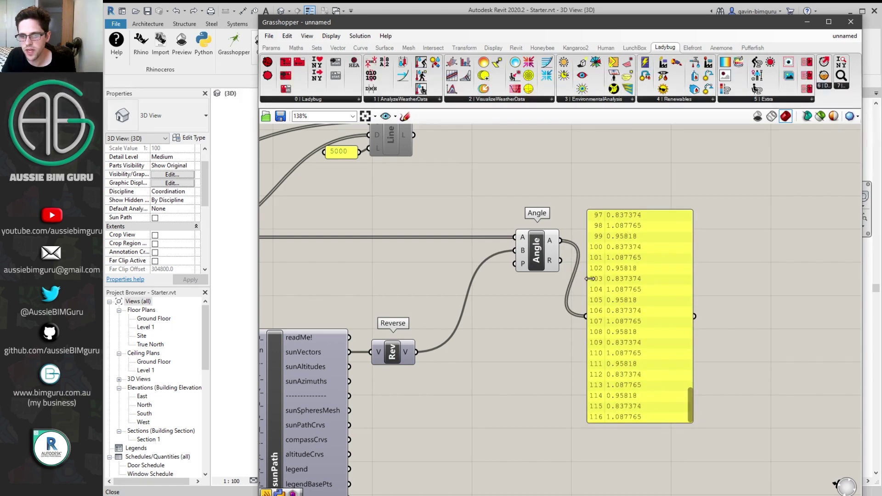
pyautogui.moveTo(553, 263)
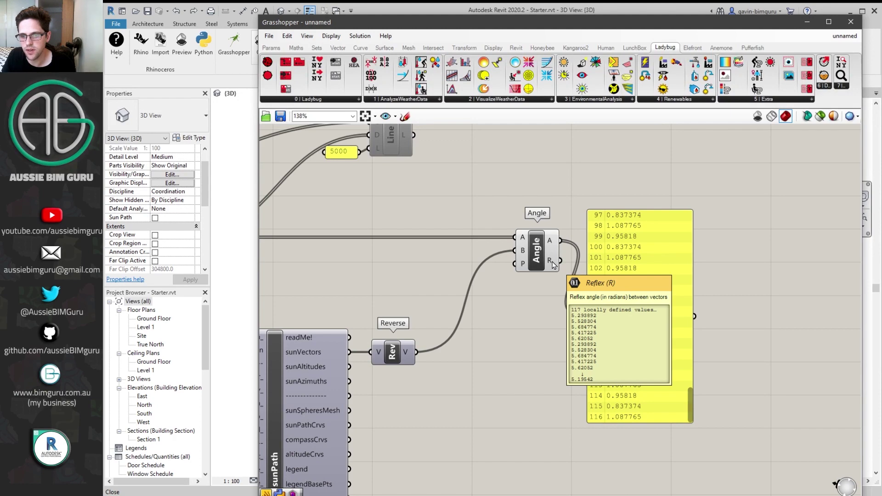
pyautogui.moveTo(549, 239)
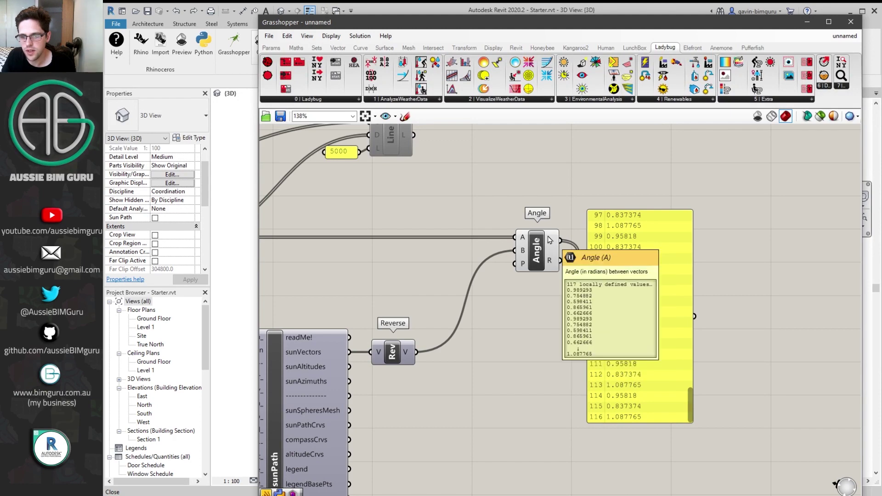
pyautogui.moveTo(635, 292); pyautogui.dragTo(662, 216)
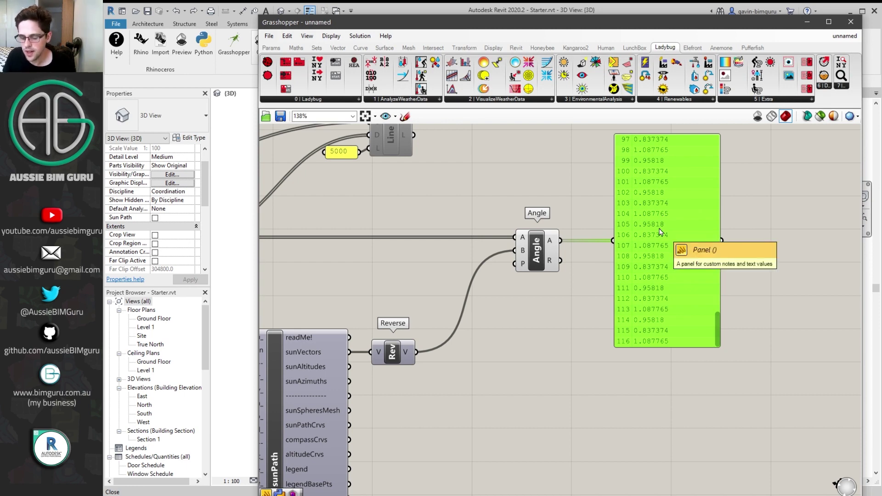
pyautogui.press('Delete')
# Step: Add a Degrees component fed by the Angle output
pyautogui.doubleClick(660, 232)
pyautogui.write('rad')
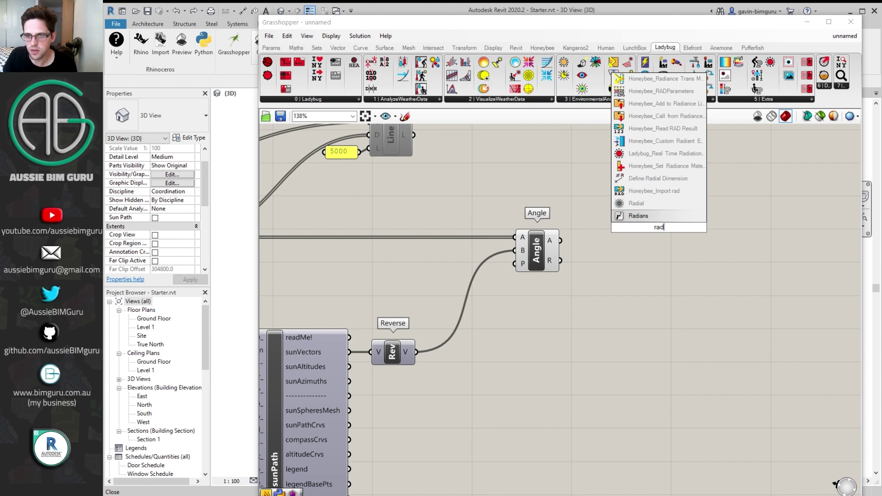
pyautogui.press('BackSpace')
pyautogui.press('BackSpace')
pyautogui.press('BackSpace')
pyautogui.write('degree')
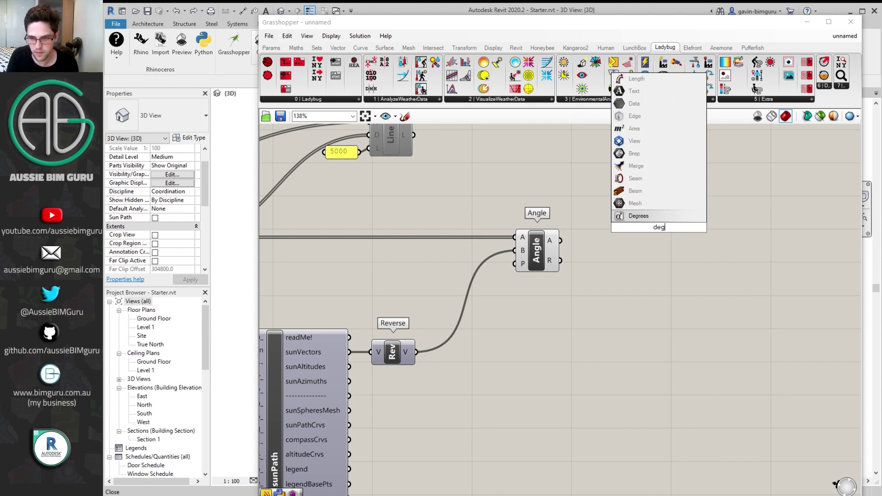
pyautogui.click(653, 215)
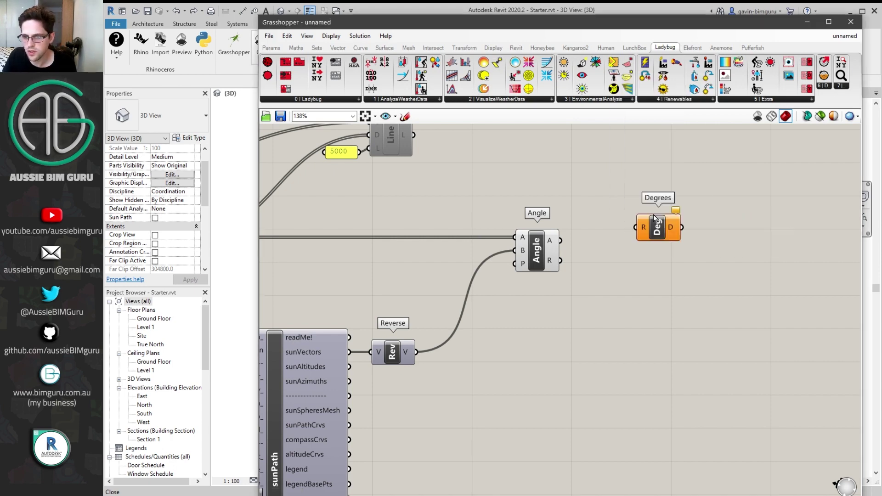
pyautogui.moveTo(561, 240); pyautogui.dragTo(595, 240)
# Step: Check the degree values in a temporary Panel, then delete it
pyautogui.doubleClick(668, 237)
pyautogui.write('panel')
pyautogui.press('Return')
pyautogui.moveTo(657, 238); pyautogui.dragTo(716, 238)
pyautogui.moveTo(618, 240); pyautogui.dragTo(674, 235)
pyautogui.moveTo(719, 266); pyautogui.dragTo(720, 329)
pyautogui.moveTo(778, 215); pyautogui.dragTo(710, 203)
pyautogui.press('Delete')
# Step: Add a Bounds component taking the degree values, giving a 32.762603 to 64.199631 domain
pyautogui.moveTo(715, 215); pyautogui.dragTo(524, 208, button='right')
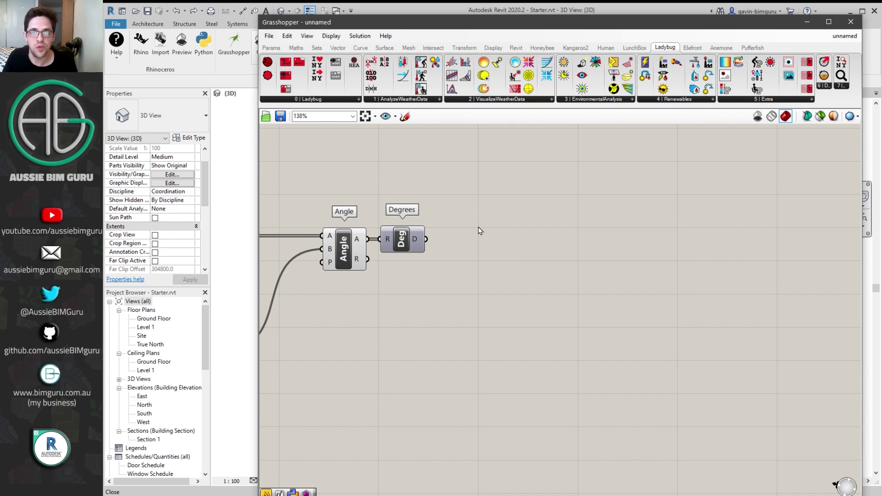
pyautogui.doubleClick(507, 235)
pyautogui.write('bounds')
pyautogui.press('Return')
pyautogui.moveTo(426, 239); pyautogui.dragTo(495, 276)
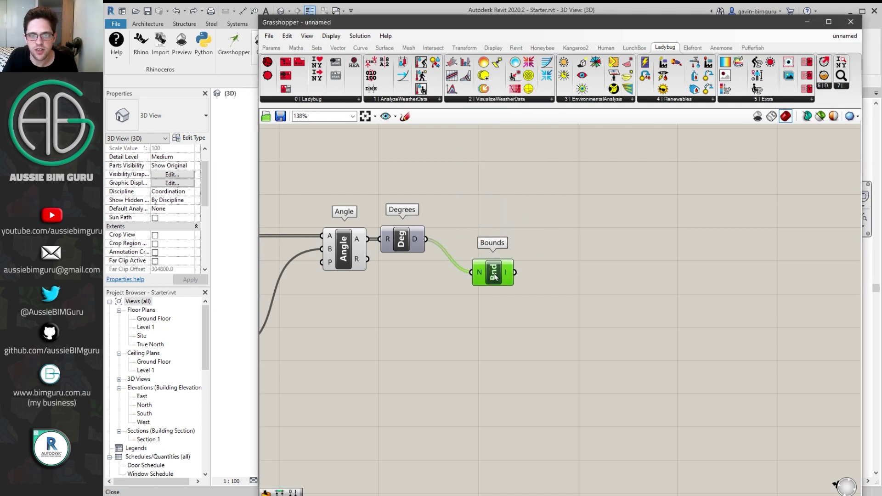
pyautogui.moveTo(505, 274)
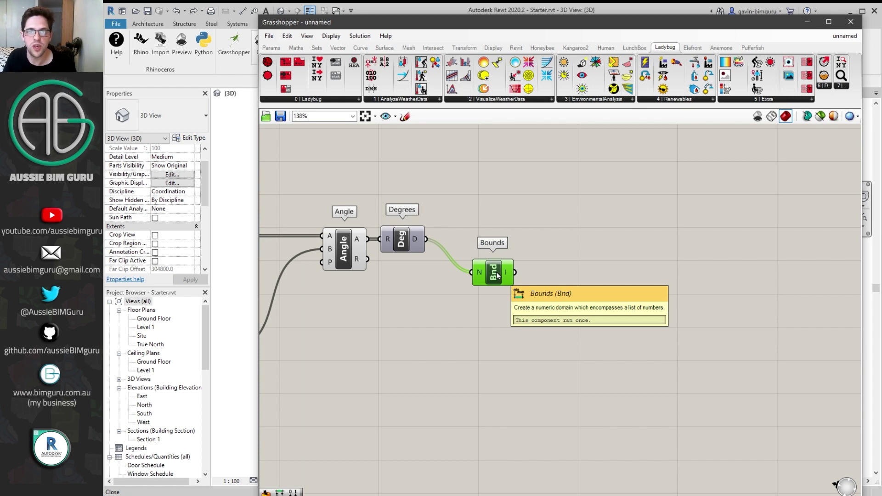
# Step: Add Remap Numbers with the degree values into V and the Bounds range into S
pyautogui.moveTo(497, 275); pyautogui.dragTo(487, 292)
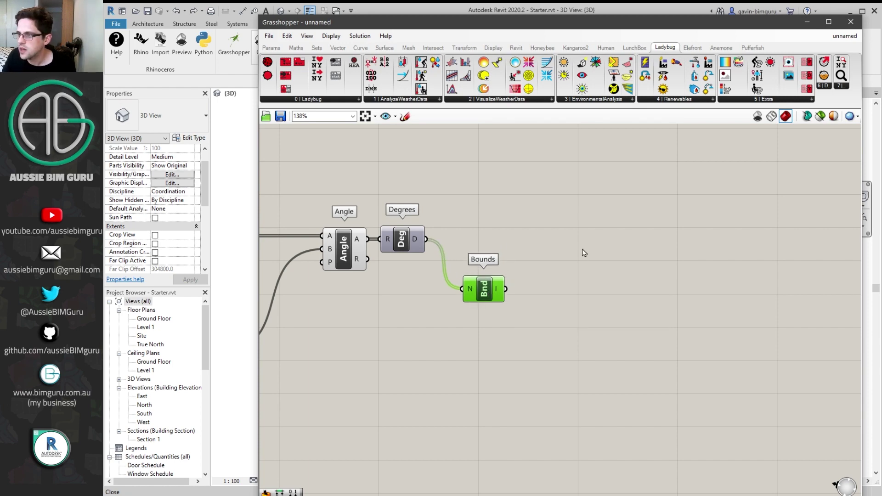
pyautogui.doubleClick(579, 250)
pyautogui.write('remap')
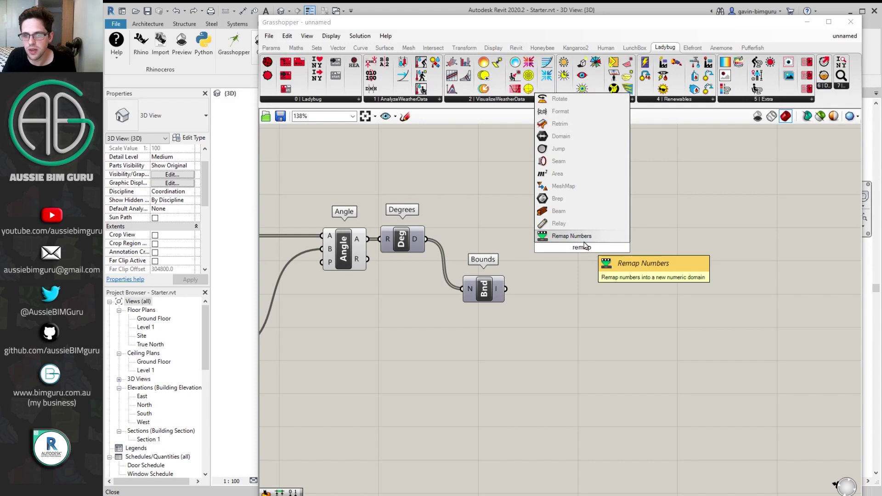
pyautogui.press('Return')
pyautogui.moveTo(599, 253); pyautogui.dragTo(426, 239)
pyautogui.moveTo(633, 255); pyautogui.dragTo(637, 254)
pyautogui.moveTo(505, 288); pyautogui.dragTo(619, 255)
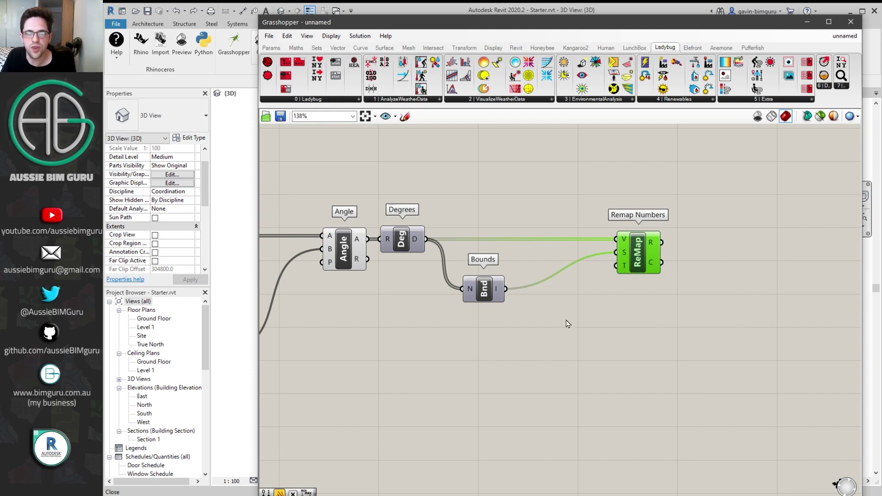
# Step: Place an unconnected Stream Filter component below the chain
pyautogui.moveTo(554, 332); pyautogui.dragTo(588, 278, button='right')
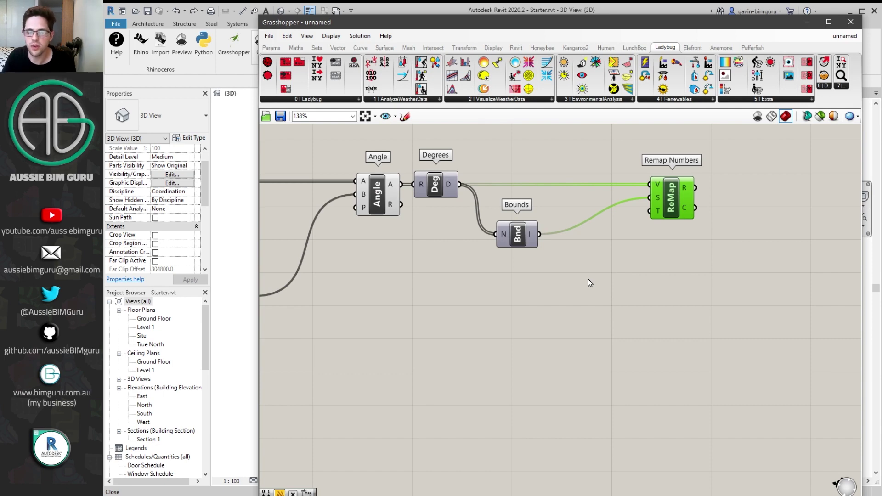
pyautogui.doubleClick(529, 334)
pyautogui.write('stra')
pyautogui.press('BackSpace')
pyautogui.write('eam filter')
pyautogui.press('Return')
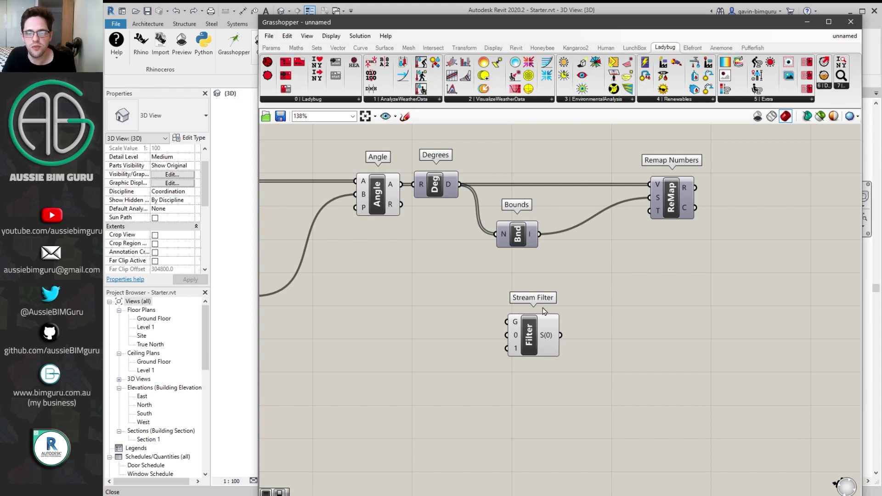
# Step: Add a Boolean Toggle to the left of the Stream Filter
pyautogui.click(535, 340)
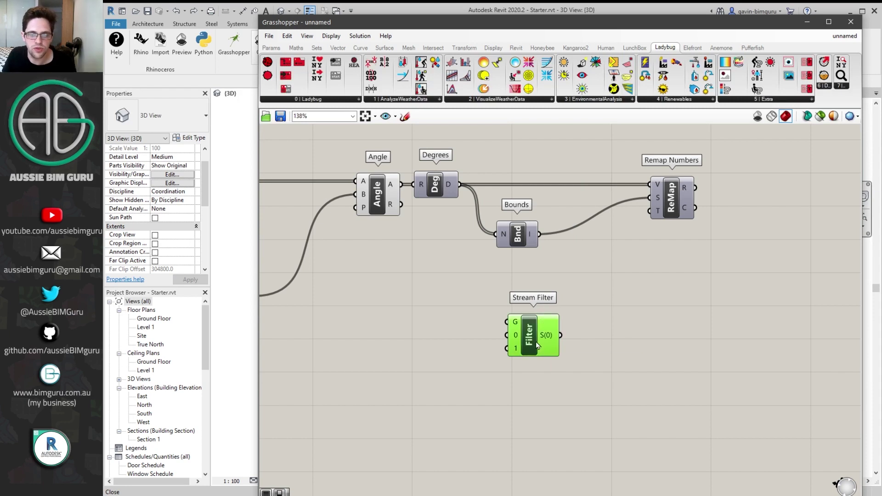
pyautogui.moveTo(535, 340); pyautogui.dragTo(520, 344)
pyautogui.doubleClick(440, 320)
pyautogui.write('toggle')
pyautogui.press('Return')
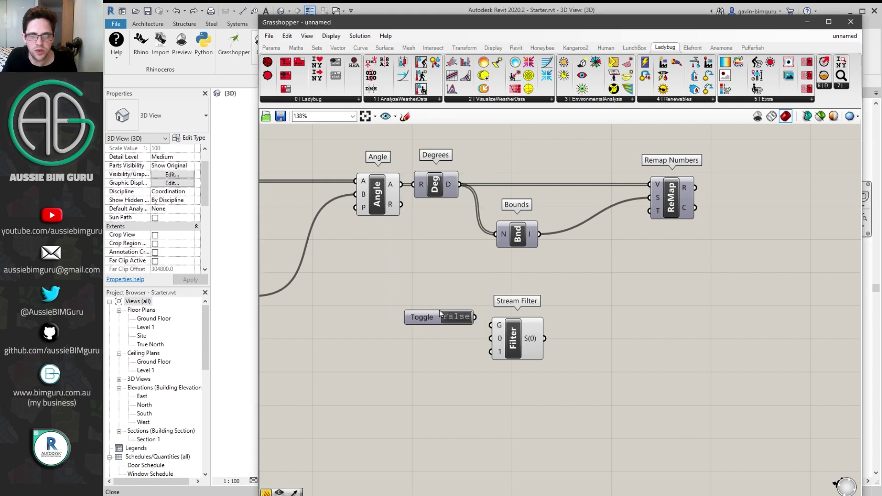
pyautogui.moveTo(438, 316); pyautogui.dragTo(490, 325)
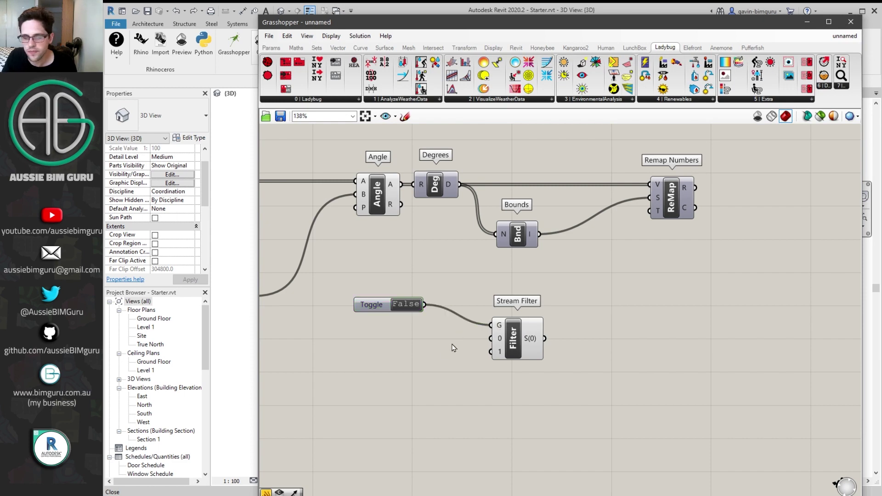
# Step: Add two Construct Domain components wired into Stream Filter's 0 and 1 inputs
pyautogui.click(521, 336)
pyautogui.doubleClick(531, 387)
pyautogui.write('construct')
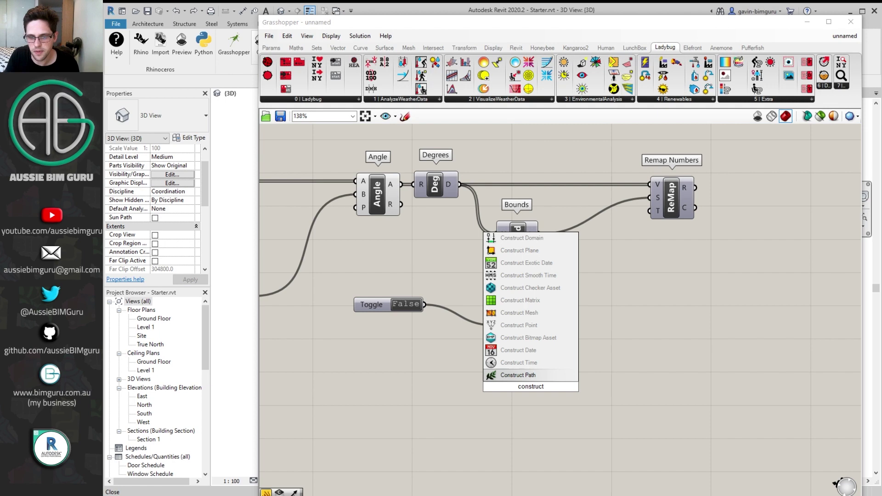
pyautogui.write(' dom')
pyautogui.press('Return')
pyautogui.moveTo(516, 376); pyautogui.dragTo(403, 433)
pyautogui.moveTo(424, 369); pyautogui.dragTo(491, 339)
pyautogui.moveTo(425, 429); pyautogui.dragTo(513, 376)
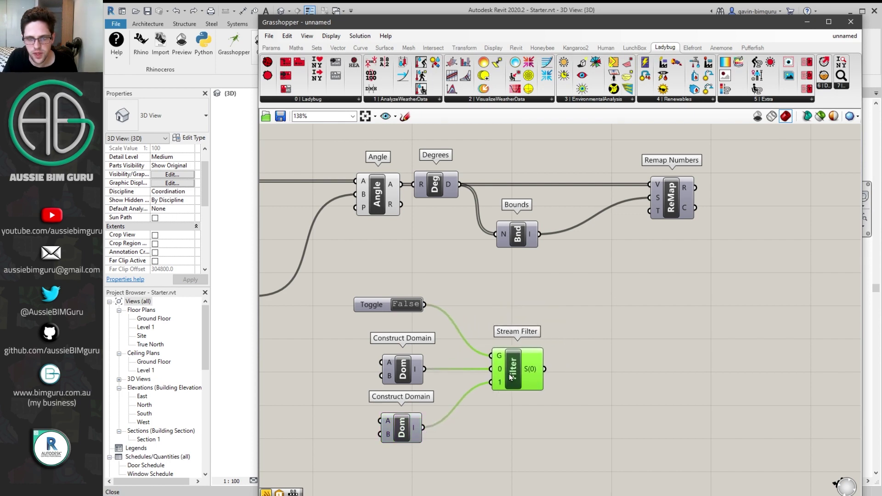
# Step: Attach a Panel to the Stream Filter output, reading 0 To 1
pyautogui.moveTo(512, 376); pyautogui.dragTo(659, 344, button='right')
pyautogui.scroll(1, 478, 282)
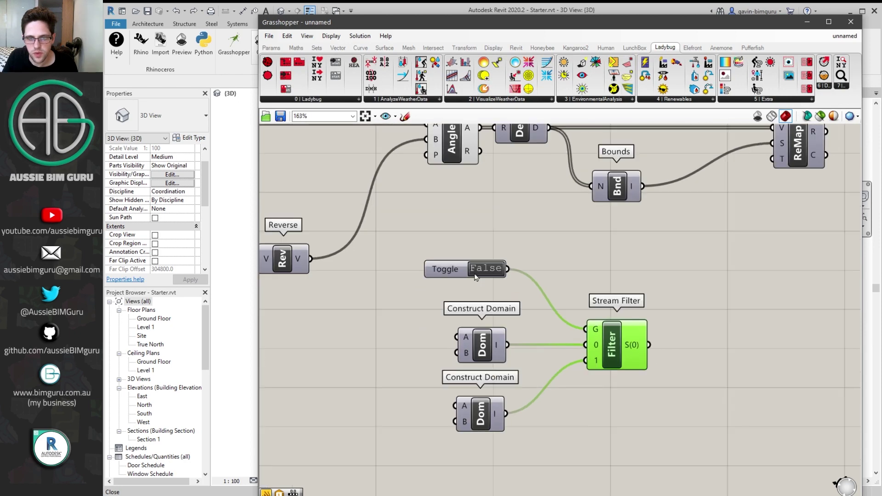
pyautogui.doubleClick(693, 314)
pyautogui.write('panel')
pyautogui.press('Return')
pyautogui.moveTo(693, 315); pyautogui.dragTo(778, 330)
pyautogui.moveTo(649, 345); pyautogui.dragTo(704, 342)
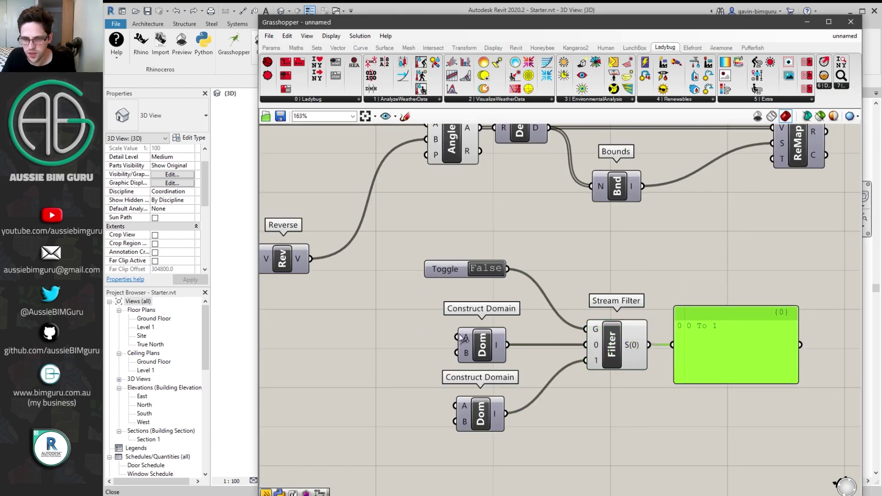
pyautogui.moveTo(407, 402); pyautogui.dragTo(450, 327, button='right')
# Step: Add number panels holding 0 and 1 and wire them into both Construct Domains' inputs
pyautogui.doubleClick(441, 353)
pyautogui.write('//')
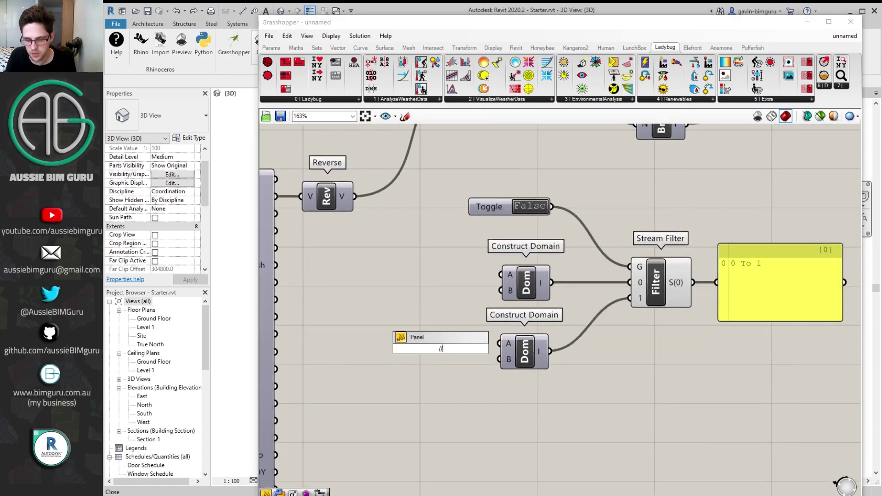
pyautogui.press('Return')
pyautogui.doubleClick(455, 320)
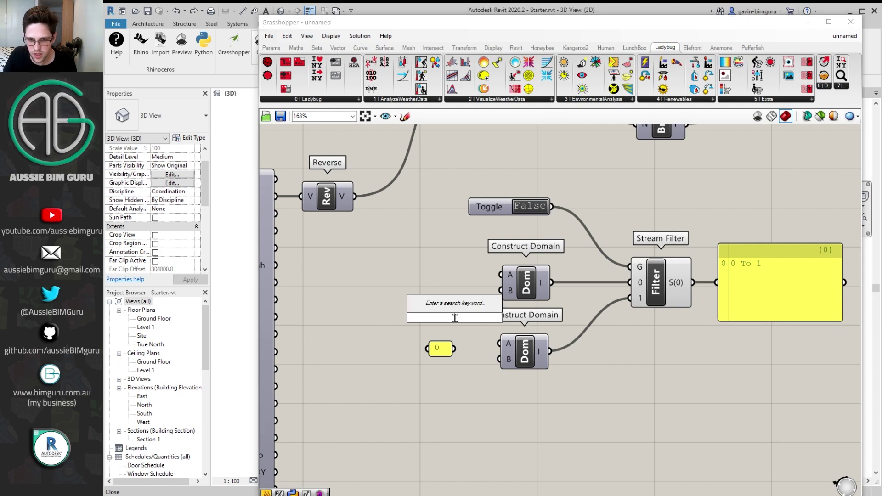
pyautogui.write('1')
pyautogui.press('Return')
pyautogui.click(443, 350)
pyautogui.moveTo(443, 350); pyautogui.dragTo(447, 277)
pyautogui.moveTo(449, 310); pyautogui.dragTo(500, 290)
pyautogui.moveTo(450, 317); pyautogui.dragTo(499, 343)
pyautogui.moveTo(458, 275); pyautogui.dragTo(499, 358)
# Step: Reposition the number panels, then test the Boolean Toggle by switching it to True and back to False
pyautogui.keyDown('shift'); pyautogui.click(431, 271); pyautogui.keyUp('shift')
pyautogui.moveTo(430, 271); pyautogui.dragTo(428, 301)
pyautogui.click(526, 279)
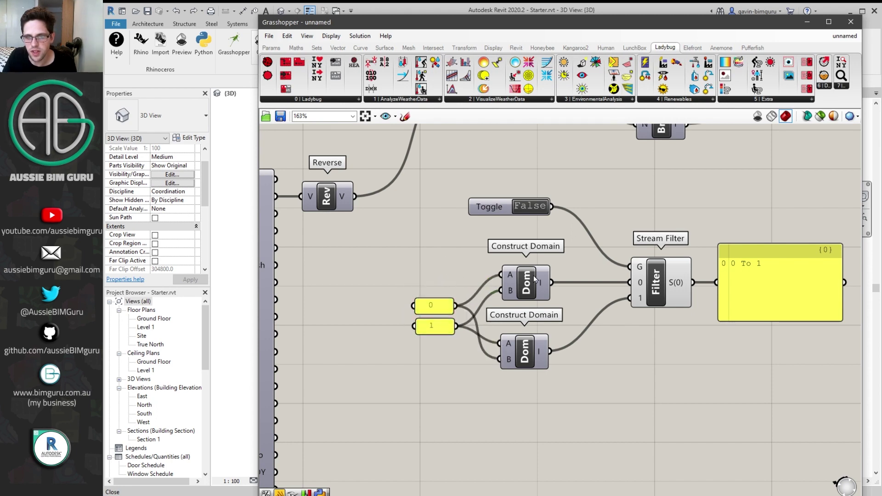
pyautogui.moveTo(555, 288); pyautogui.dragTo(492, 276, button='right')
pyautogui.scroll(3, 492, 277)
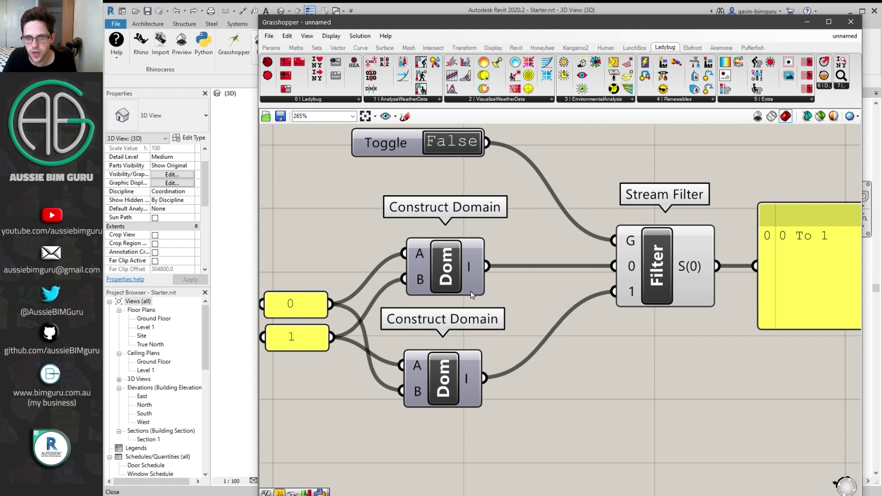
pyautogui.moveTo(466, 380)
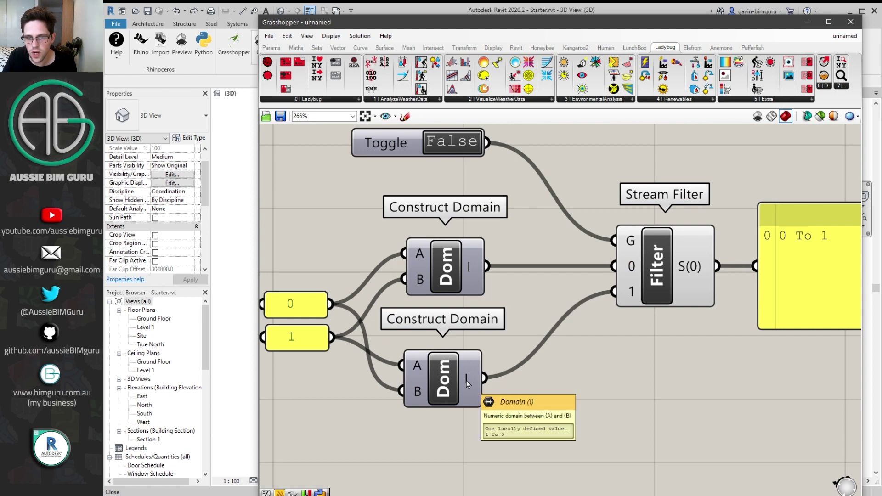
pyautogui.scroll(-2, 473, 270)
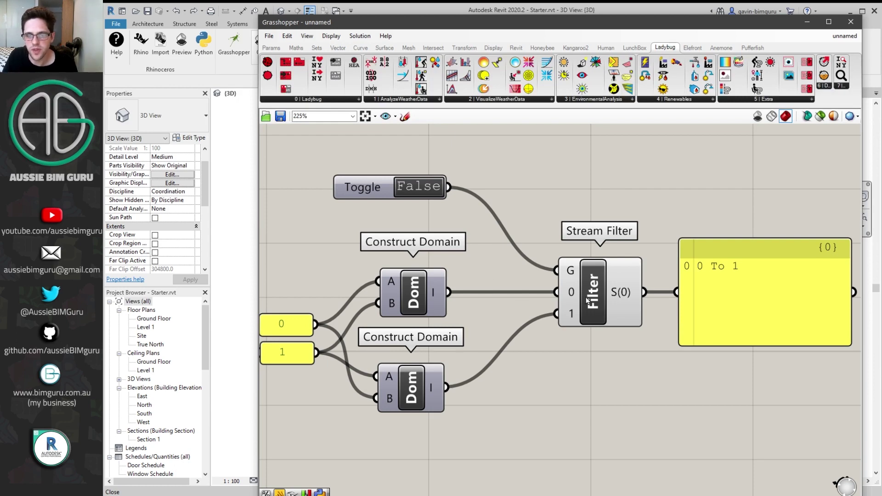
pyautogui.moveTo(572, 296)
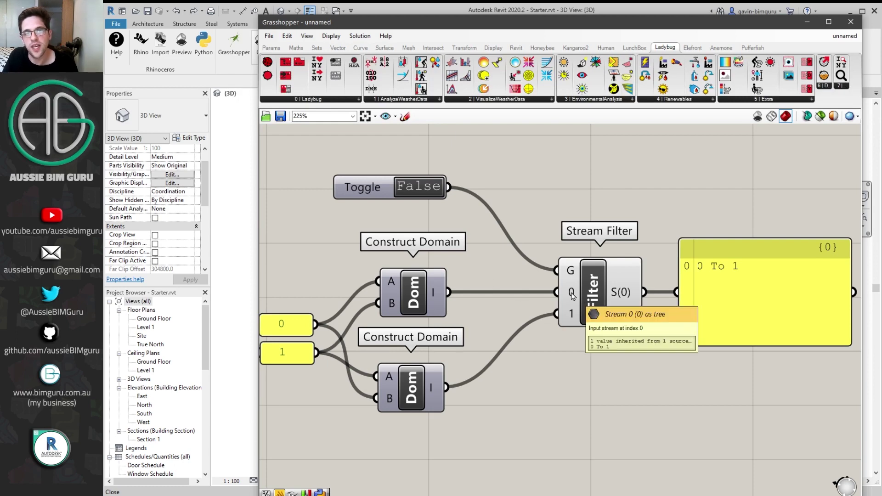
pyautogui.doubleClick(425, 187)
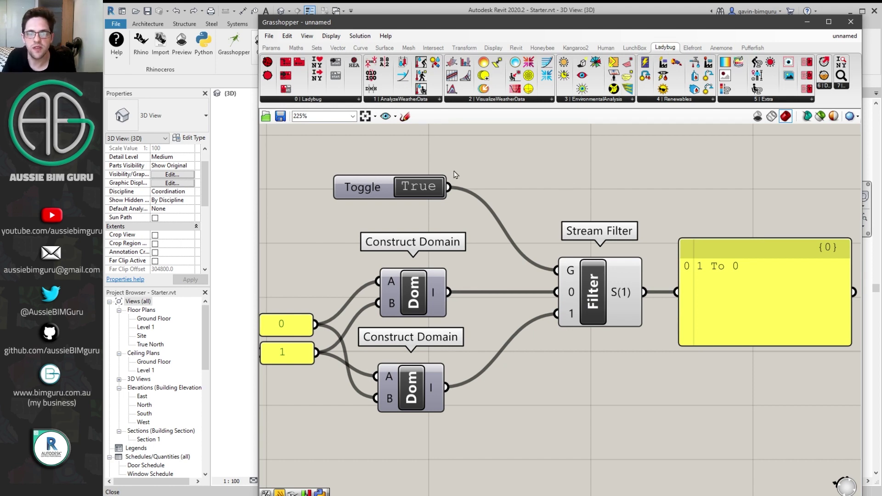
pyautogui.doubleClick(425, 188)
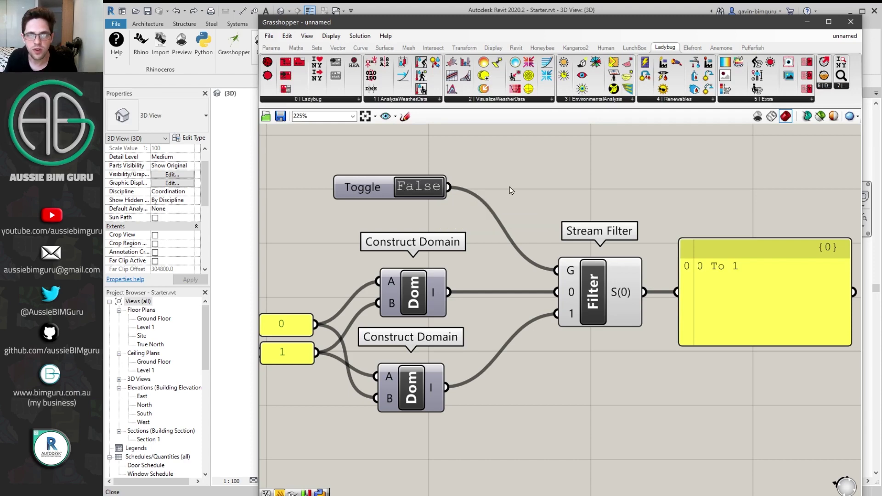
pyautogui.scroll(-3, 513, 193)
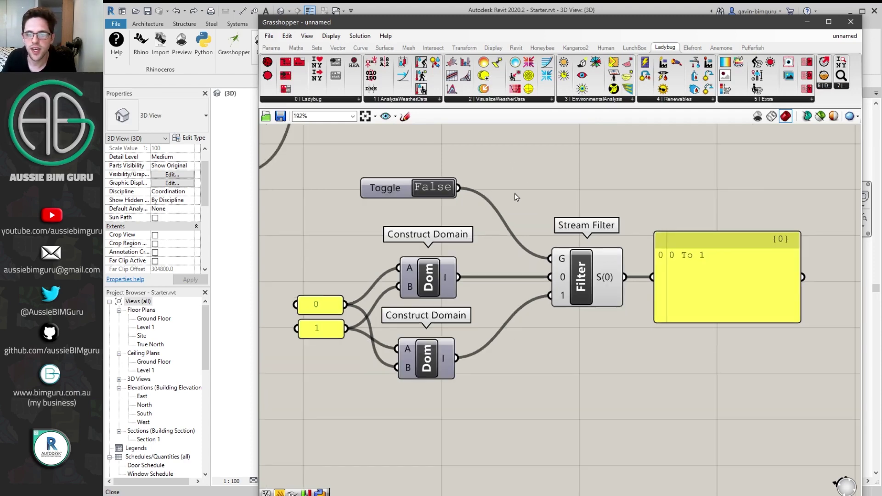
# Step: Wire Stream Filter's output into Remap Numbers' T input and delete the filter's preview panel
pyautogui.moveTo(623, 185); pyautogui.dragTo(512, 277, button='right')
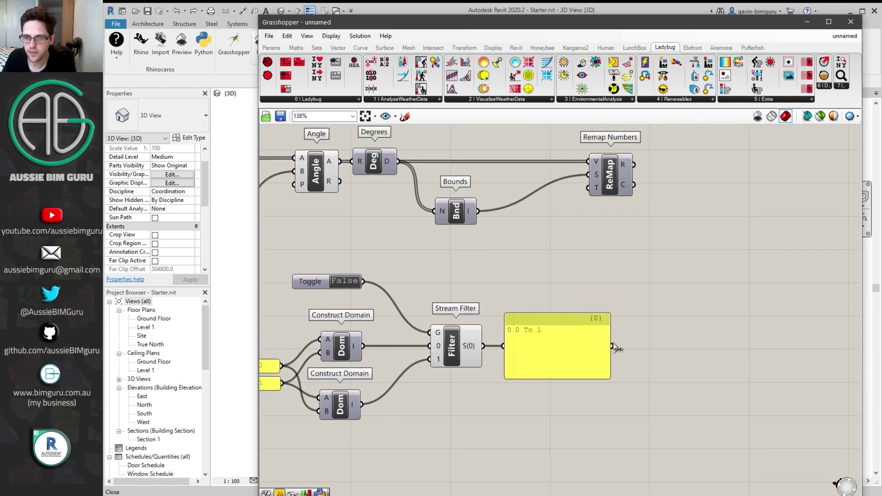
pyautogui.moveTo(483, 346); pyautogui.dragTo(589, 187)
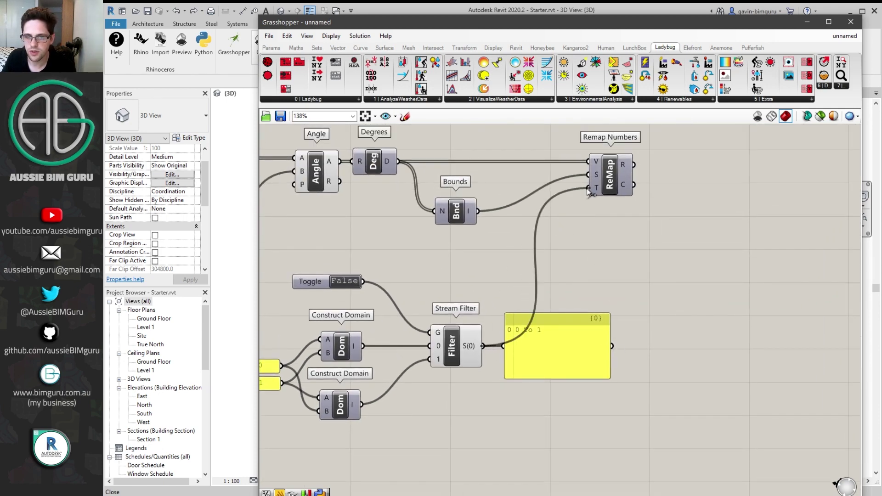
pyautogui.click(574, 360)
pyautogui.press('Delete')
pyautogui.moveTo(616, 171); pyautogui.dragTo(596, 208)
pyautogui.click(692, 195)
# Step: Place Remap Numbers centre-left with room to its right and show the Revit component set
pyautogui.moveTo(693, 195); pyautogui.dragTo(629, 244, button='right')
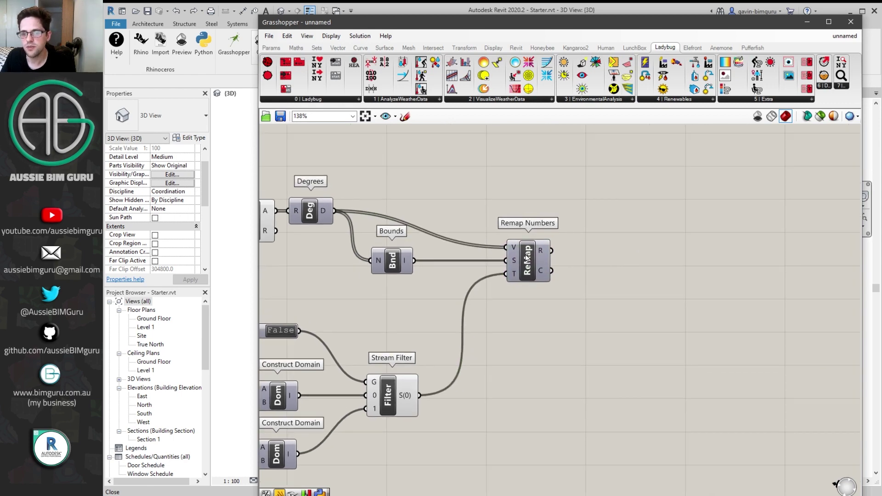
pyautogui.moveTo(544, 250)
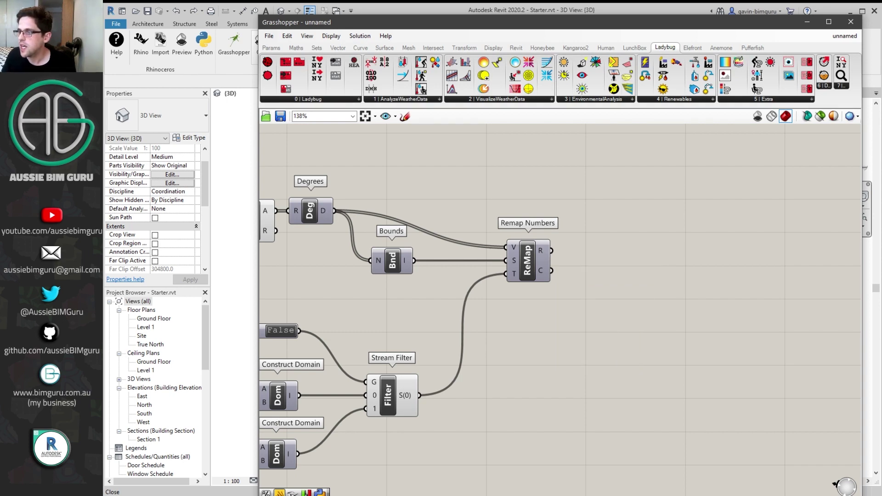
pyautogui.click(641, 193)
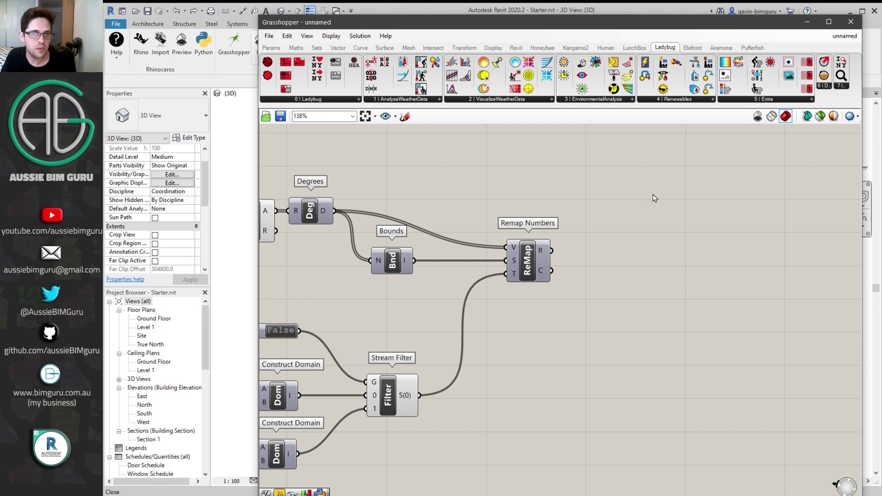
pyautogui.scroll(-2, 557, 218)
pyautogui.moveTo(477, 248); pyautogui.dragTo(740, 225, button='right')
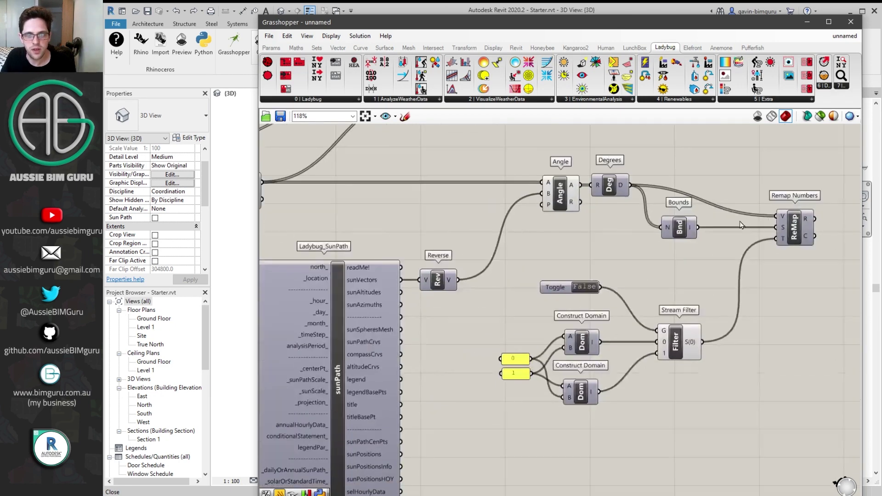
pyautogui.scroll(-3, 513, 227)
pyautogui.moveTo(505, 197); pyautogui.dragTo(538, 220, button='right')
pyautogui.moveTo(673, 258); pyautogui.dragTo(541, 232, button='right')
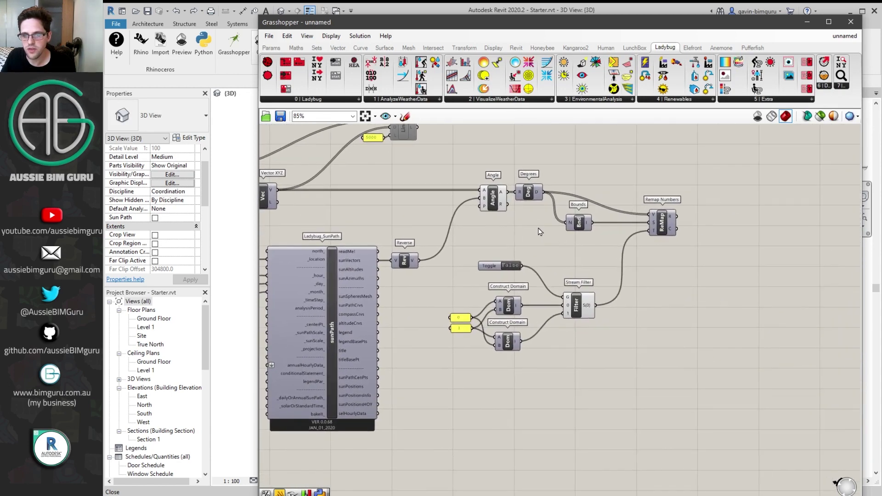
pyautogui.scroll(2, 563, 249)
pyautogui.moveTo(629, 250); pyautogui.dragTo(411, 314, button='right')
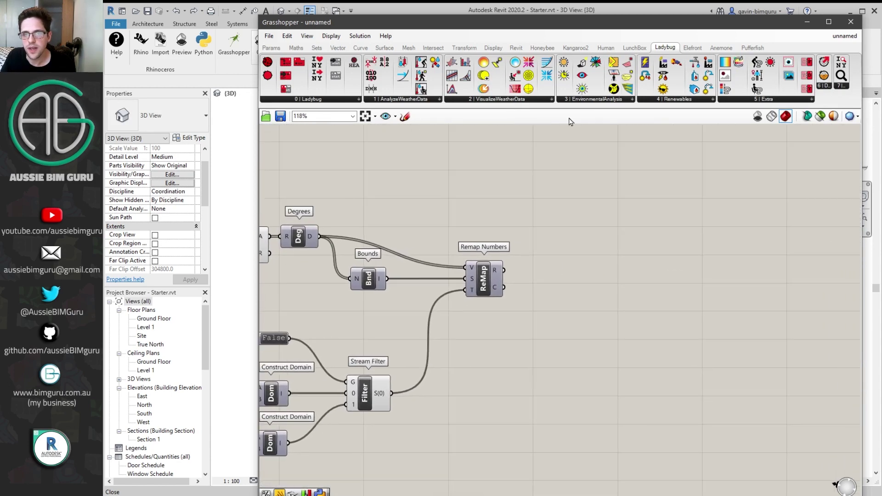
pyautogui.click(515, 48)
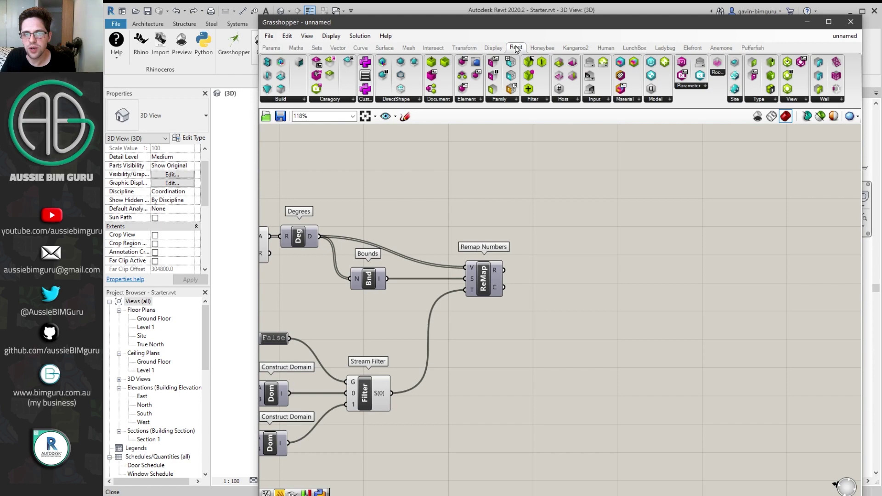
# Step: Place a Revit Element > Set Element Parameter component on the canvas
pyautogui.click(470, 100)
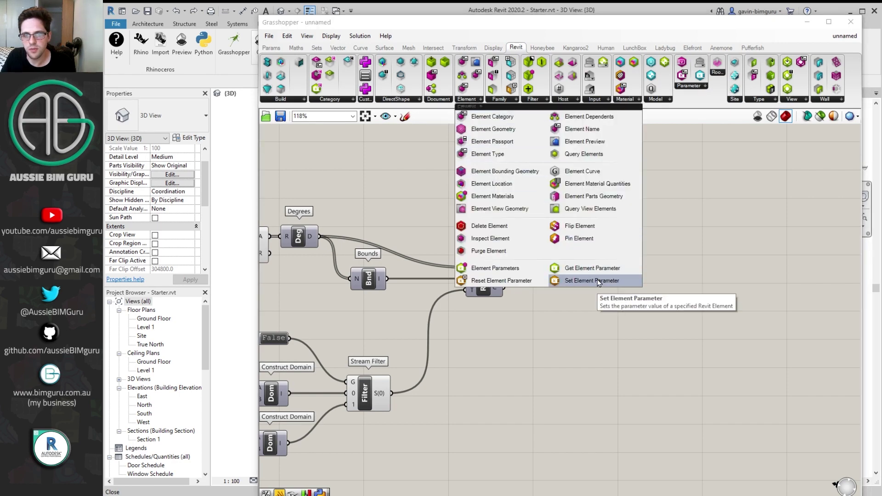
pyautogui.moveTo(598, 282); pyautogui.dragTo(341, 241)
pyautogui.scroll(-4, 711, 257)
pyautogui.scroll(-1, 506, 206)
pyautogui.scroll(5, 349, 200)
pyautogui.scroll(-3, 352, 229)
pyautogui.moveTo(854, 238); pyautogui.dragTo(639, 234, button='right')
pyautogui.scroll(6, 637, 231)
# Step: Make Set Element Parameter's element input wire Hidden, tidy the layout, and reveal Revit's 3D view
pyautogui.rightClick(637, 231)
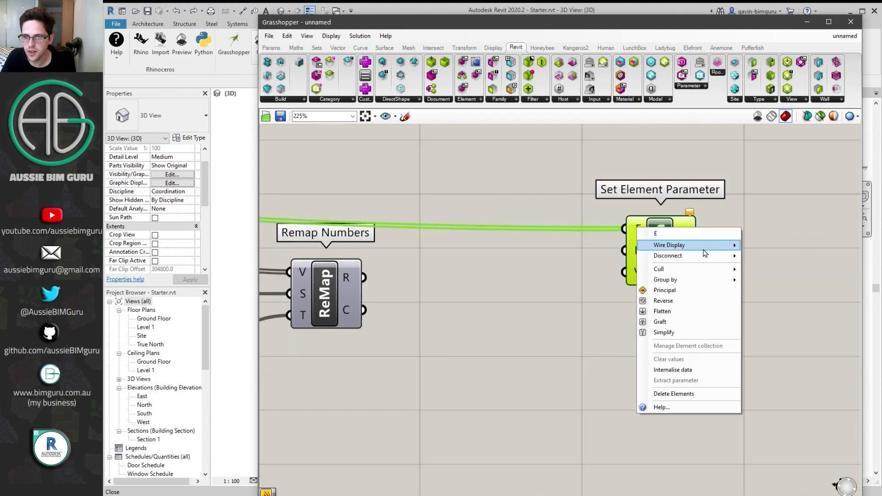
pyautogui.moveTo(705, 252)
pyautogui.click(780, 268)
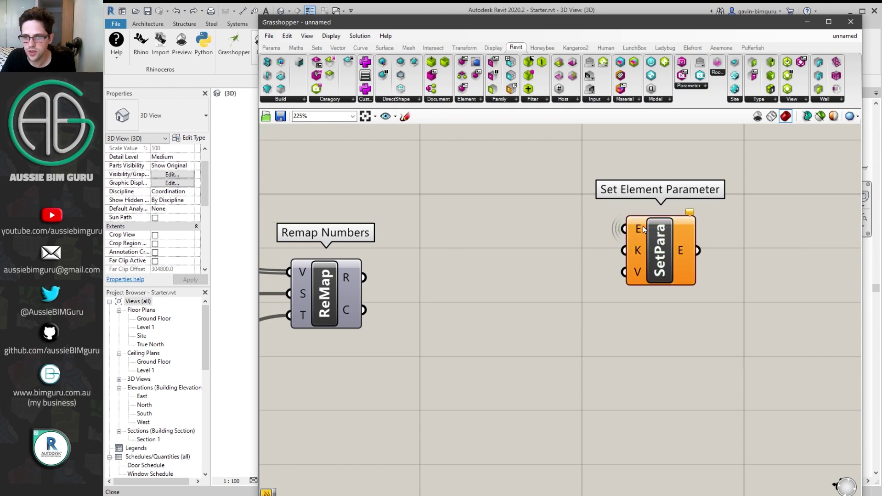
pyautogui.moveTo(670, 250); pyautogui.dragTo(662, 236)
pyautogui.click(566, 261)
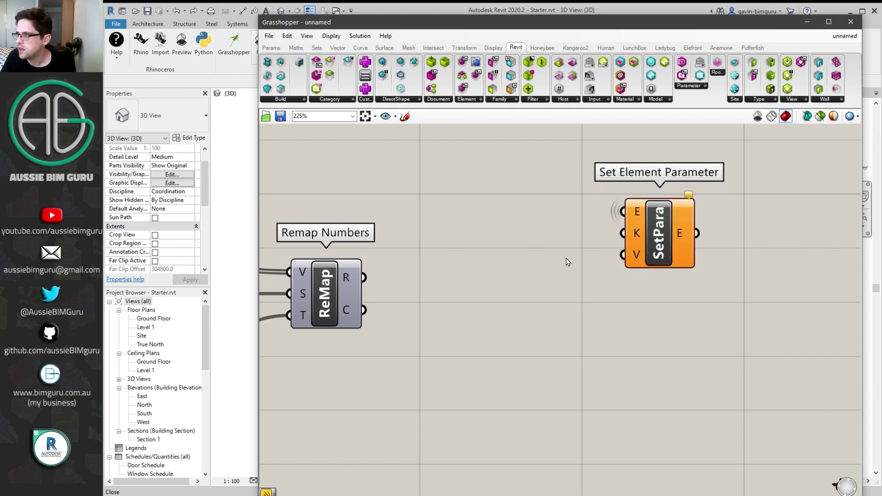
pyautogui.moveTo(292, 167); pyautogui.dragTo(428, 220, button='right')
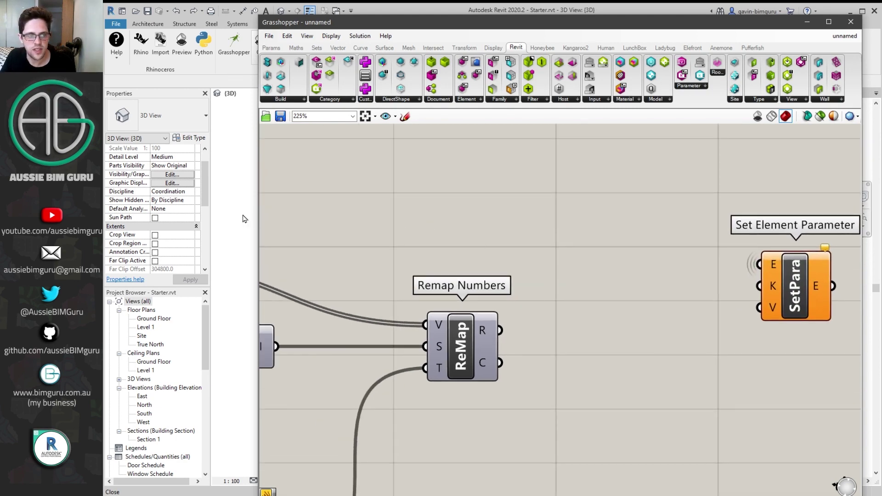
pyautogui.doubleClick(405, 23)
# Step: Select a facade panel in Revit's 3D view to check its parameters, then return to Grasshopper
pyautogui.click(282, 193)
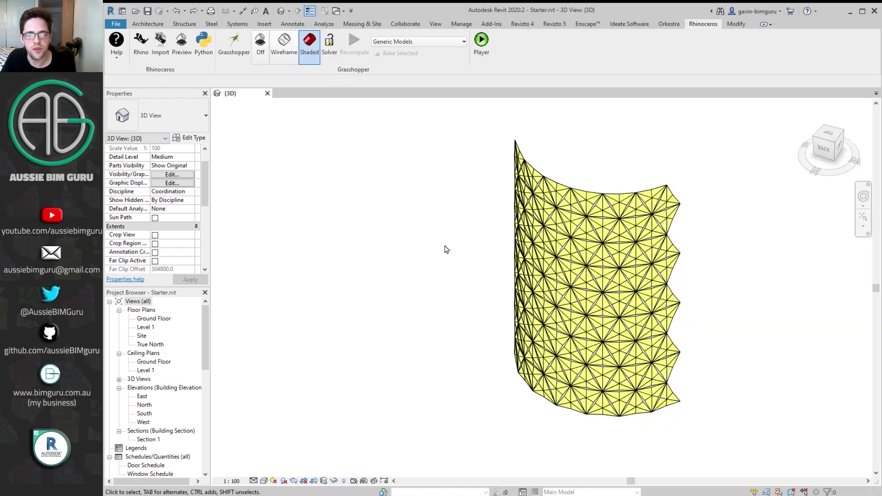
pyautogui.click(574, 193)
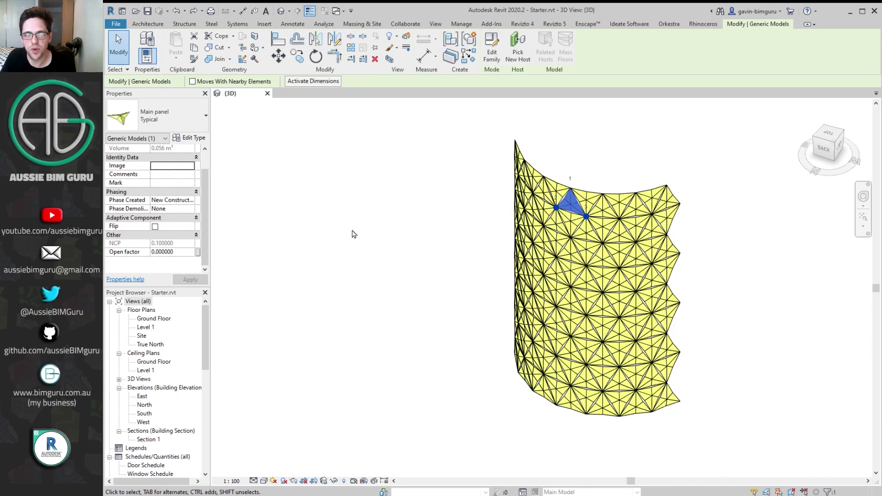
pyautogui.click(354, 235)
pyautogui.click(234, 43)
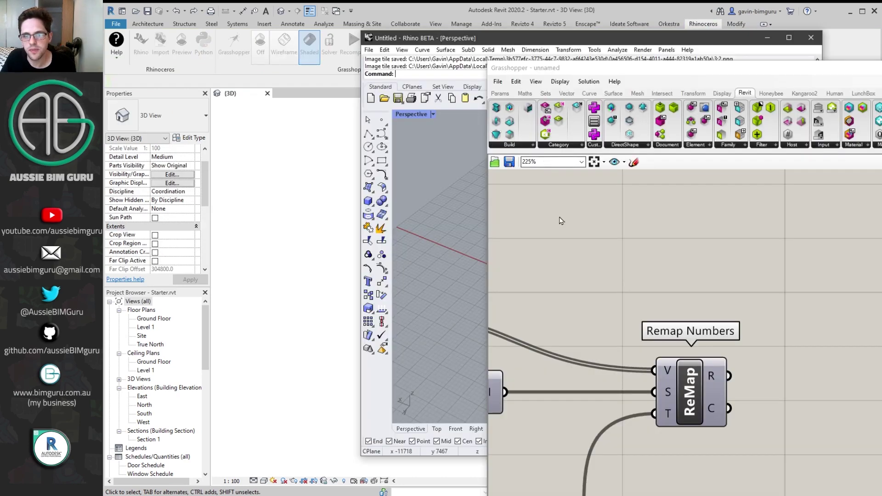
# Step: Add an 'Open factor' text panel and wire it into Set Element Parameter's parameter name input
pyautogui.doubleClick(576, 250)
pyautogui.write('//Open ')
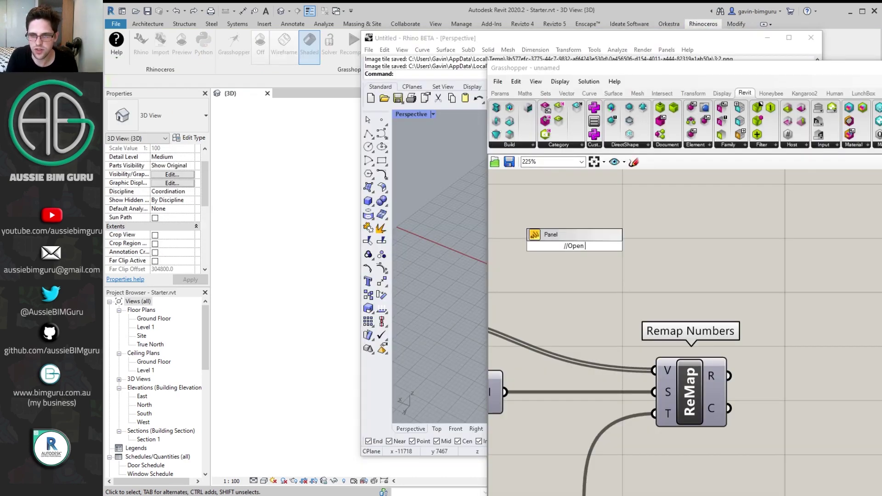
pyautogui.write('factor')
pyautogui.press('Return')
pyautogui.scroll(-3, 576, 250)
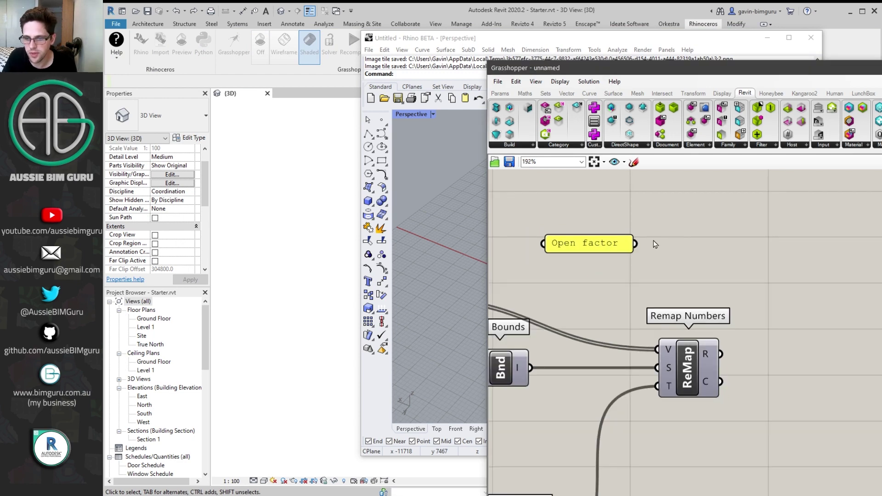
pyautogui.scroll(3, 582, 237)
pyautogui.moveTo(574, 239); pyautogui.dragTo(826, 305)
pyautogui.scroll(-1, 679, 289)
pyautogui.moveTo(826, 305); pyautogui.dragTo(747, 307, button='right')
pyautogui.moveTo(773, 297); pyautogui.dragTo(705, 303)
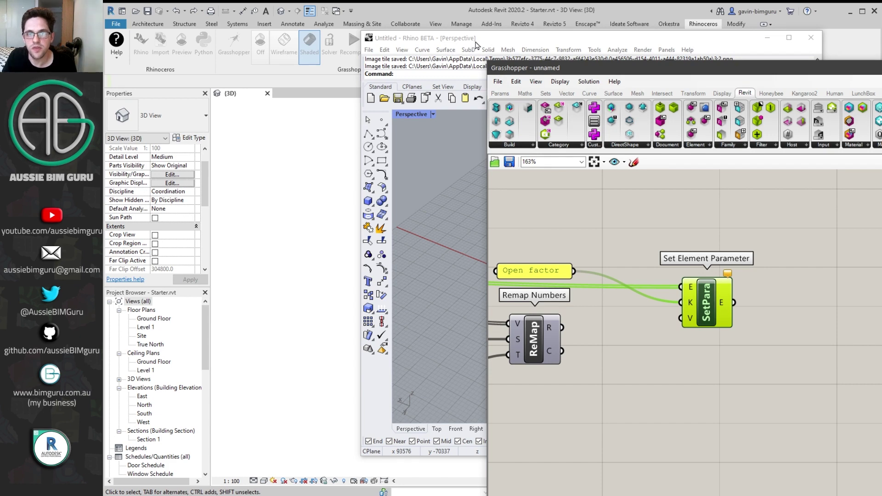
# Step: Move the Rhino window aside and zoom Revit's 3D view onto the yellow facade panel mesh
pyautogui.moveTo(475, 44); pyautogui.dragTo(593, 71)
pyautogui.scroll(-3, 354, 201)
pyautogui.scroll(5, 431, 227)
pyautogui.scroll(-1, 354, 213)
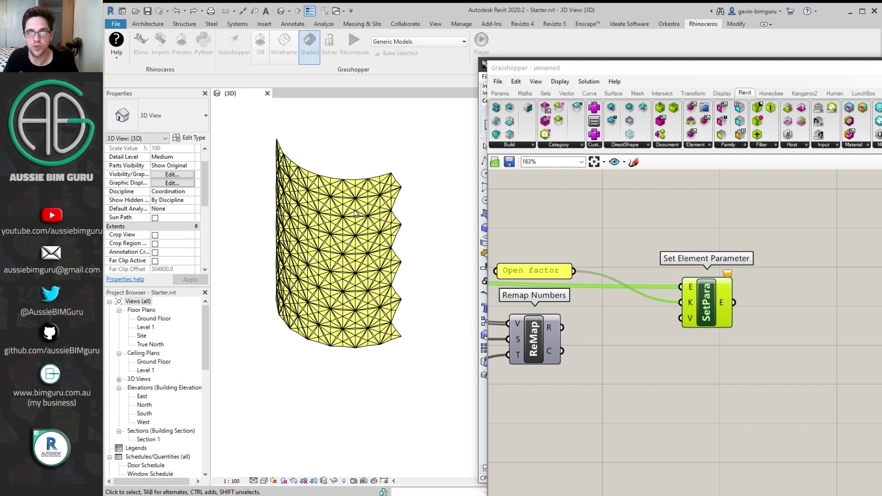
# Step: Wire Remap Numbers' R output into Set Element Parameter's V input and orbit Revit to inspect opened panels
pyautogui.click(585, 330)
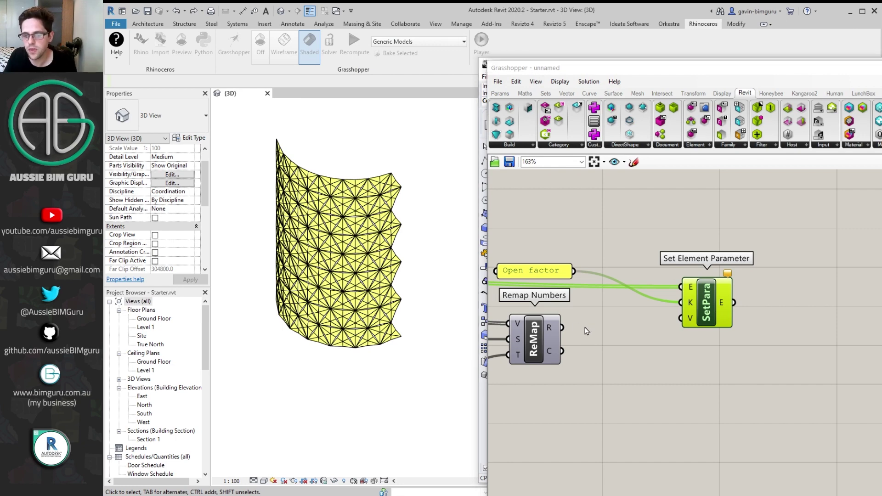
pyautogui.moveTo(561, 327); pyautogui.dragTo(679, 318)
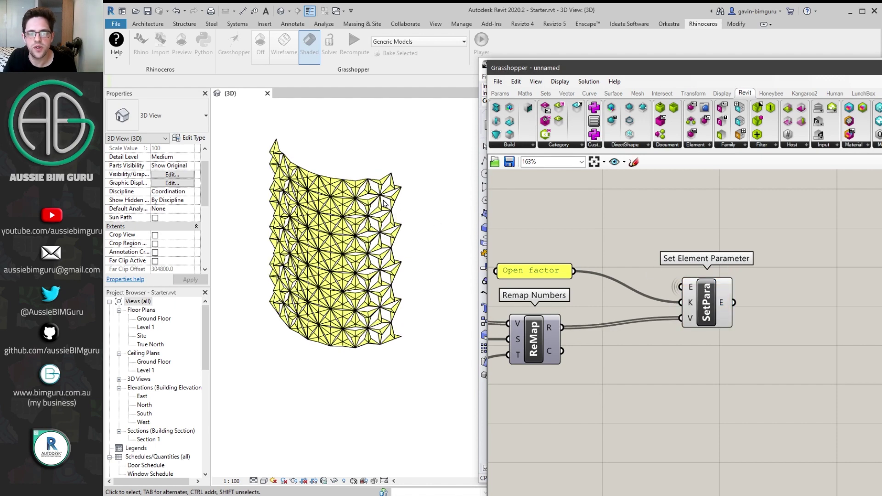
pyautogui.click(408, 192)
pyautogui.keyDown('shift'); pyautogui.moveTo(340, 225); pyautogui.dragTo(408, 226, button='middle'); pyautogui.keyUp('shift')
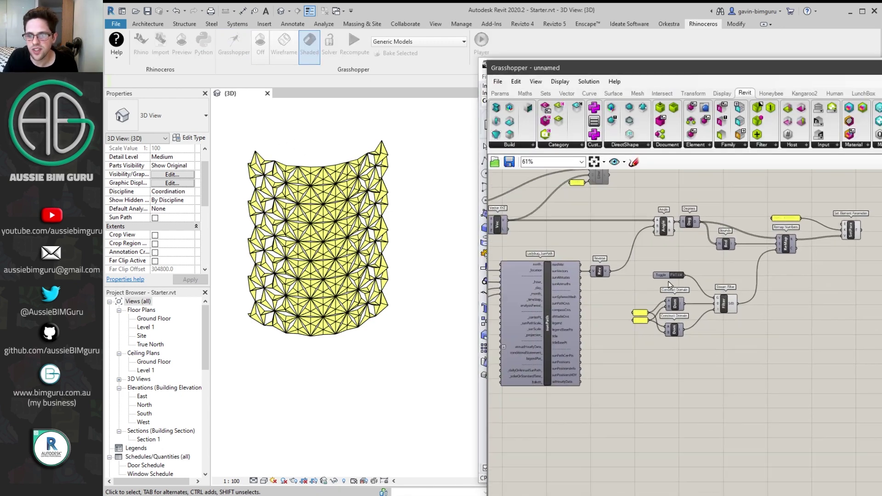
pyautogui.scroll(5, 655, 287)
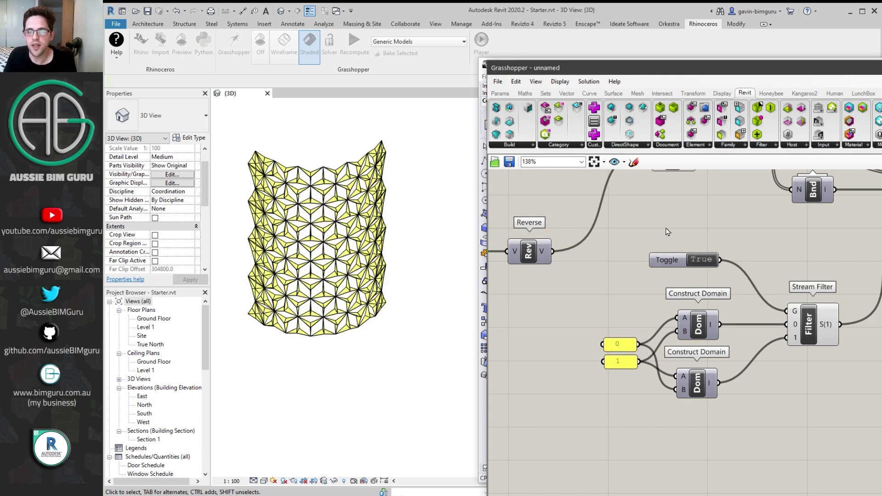
# Step: Set the _hour_ slider to 9 and orbit Revit's 3D view to face the facade front-on
pyautogui.scroll(-5, 758, 244)
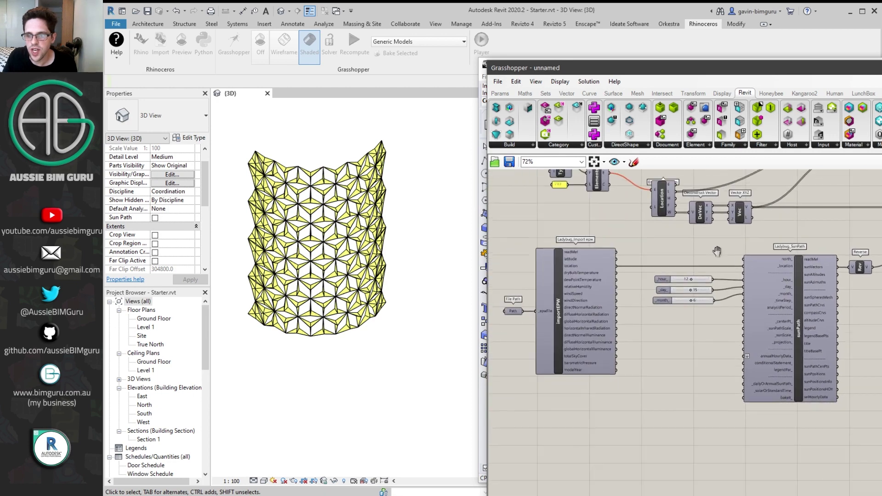
pyautogui.scroll(6, 707, 294)
pyautogui.doubleClick(685, 246)
pyautogui.write('9')
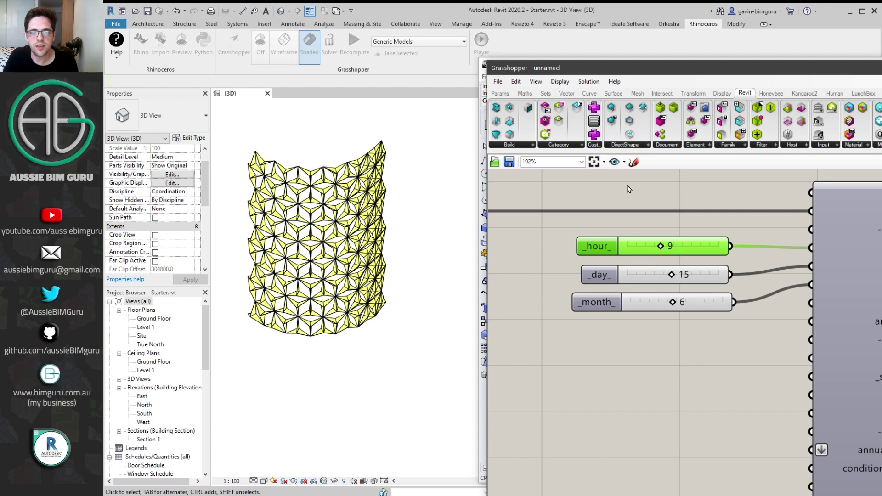
pyautogui.click(443, 186)
pyautogui.keyDown('shift'); pyautogui.moveTo(419, 232); pyautogui.dragTo(612, 246, button='middle'); pyautogui.keyUp('shift')
pyautogui.scroll(3, 478, 233)
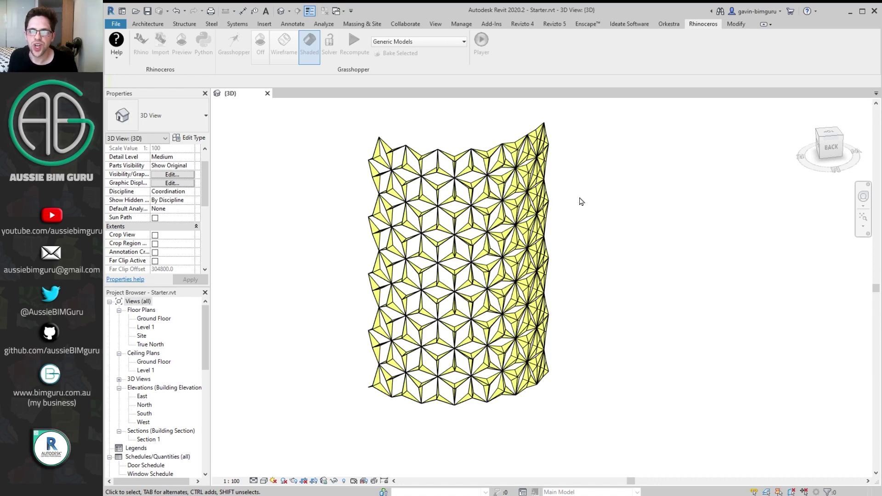
# Step: Centre Revit's facade view and drag the _hour_ slider later to watch the panels respond
pyautogui.click(233, 46)
pyautogui.scroll(-1, 681, 226)
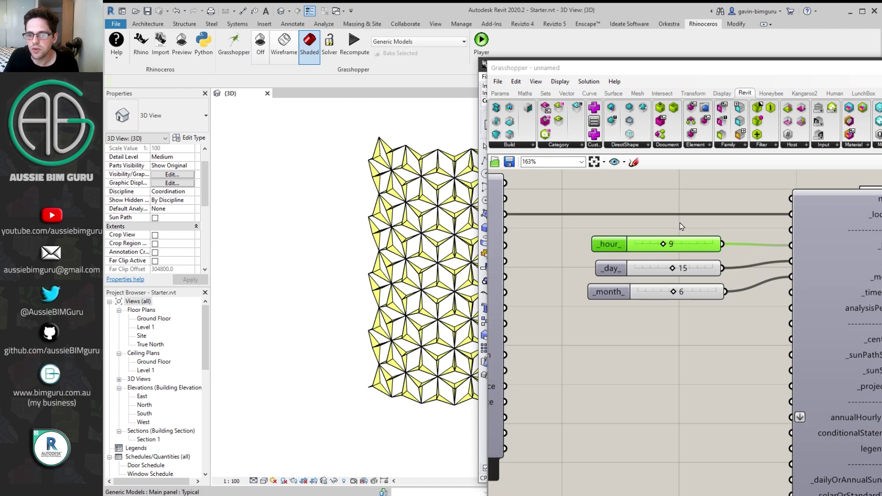
pyautogui.keyDown('shift'); pyautogui.moveTo(325, 212); pyautogui.dragTo(446, 207, button='middle'); pyautogui.keyUp('shift')
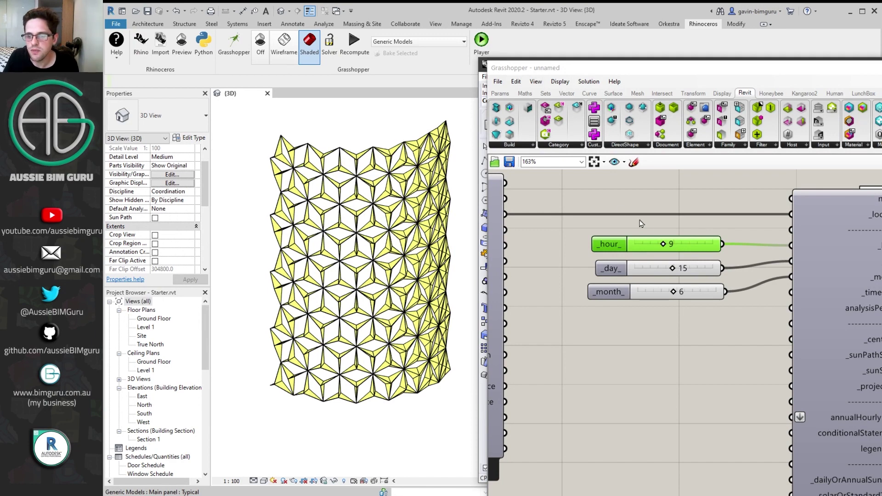
pyautogui.click(662, 244)
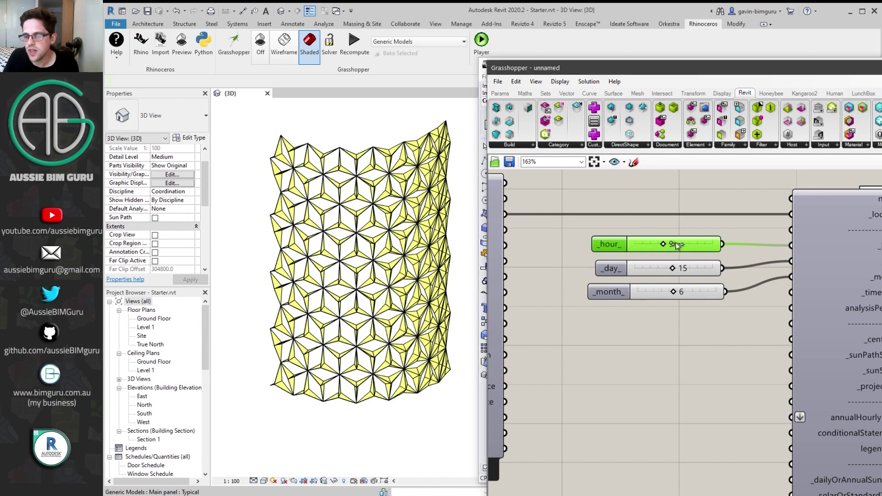
pyautogui.moveTo(683, 243); pyautogui.dragTo(684, 244)
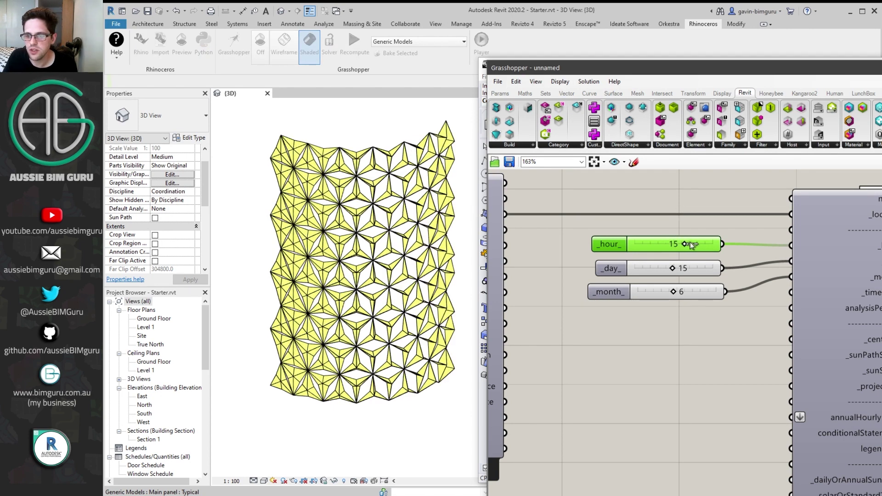
pyautogui.moveTo(684, 244)
pyautogui.mouseDown()
pyautogui.moveTo(695, 243)
pyautogui.moveTo(682, 244)
pyautogui.mouseUp()
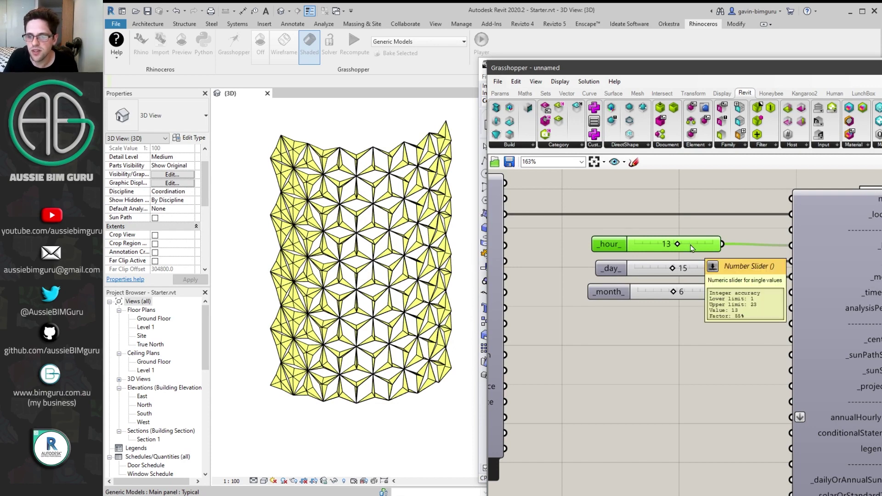
# Step: Give the _hour_ slider a minimum of 9 and value 16, then drag it back to 12
pyautogui.rightClick(692, 245)
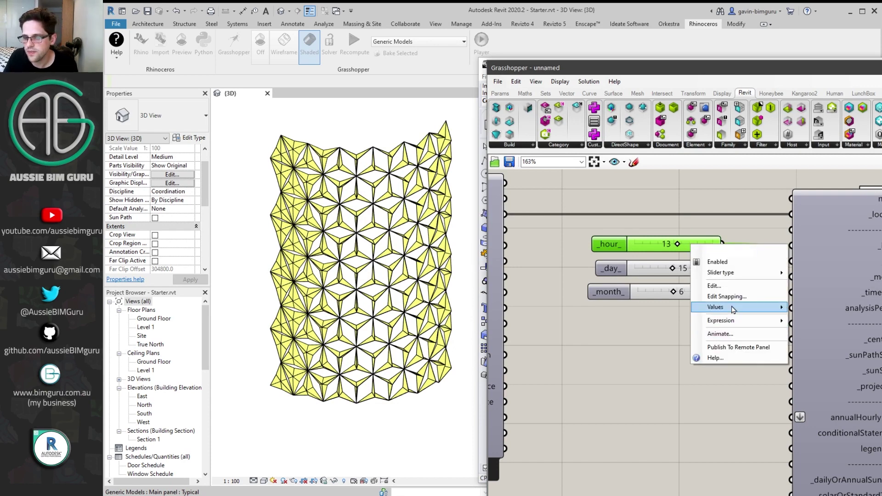
pyautogui.moveTo(732, 308)
pyautogui.scroll(8, 667, 308)
pyautogui.doubleClick(667, 329)
pyautogui.write('16')
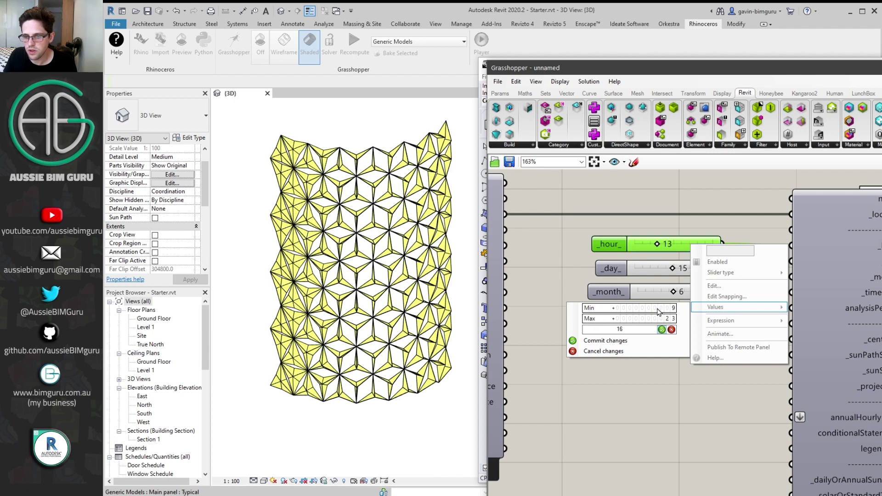
pyautogui.press('Return')
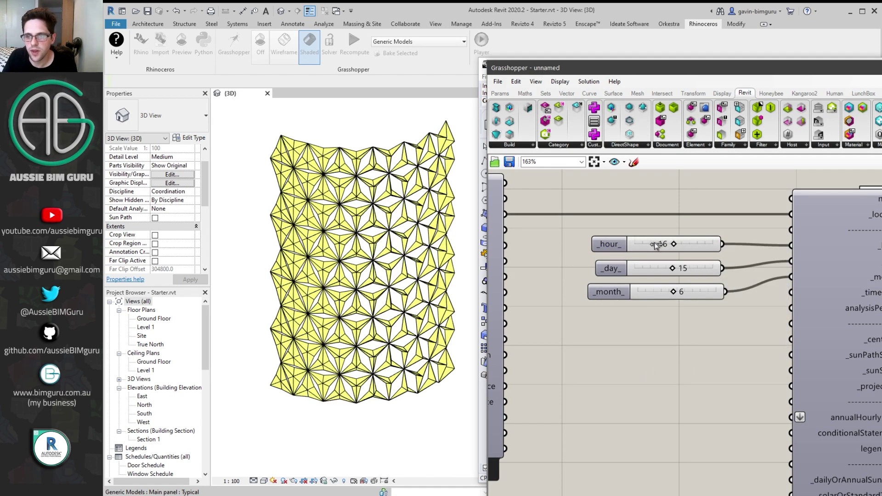
pyautogui.moveTo(647, 243); pyautogui.dragTo(650, 246)
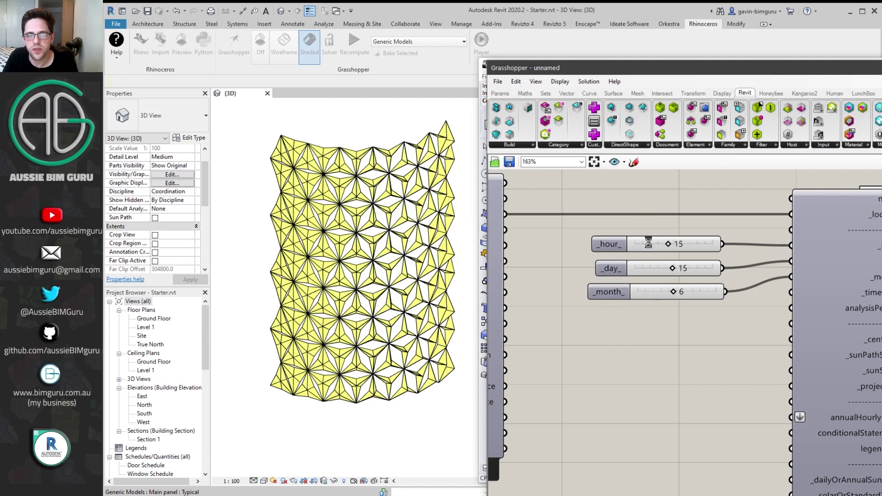
pyautogui.moveTo(648, 242); pyautogui.dragTo(651, 245)
pyautogui.scroll(-5, 652, 244)
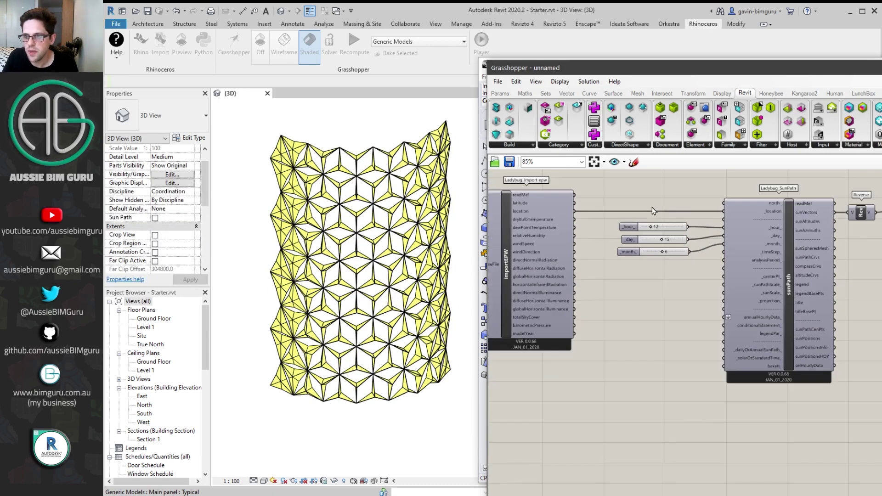
# Step: Rename the Toggle feeding the Stream Filter to 'Block sun?'
pyautogui.scroll(5, 651, 240)
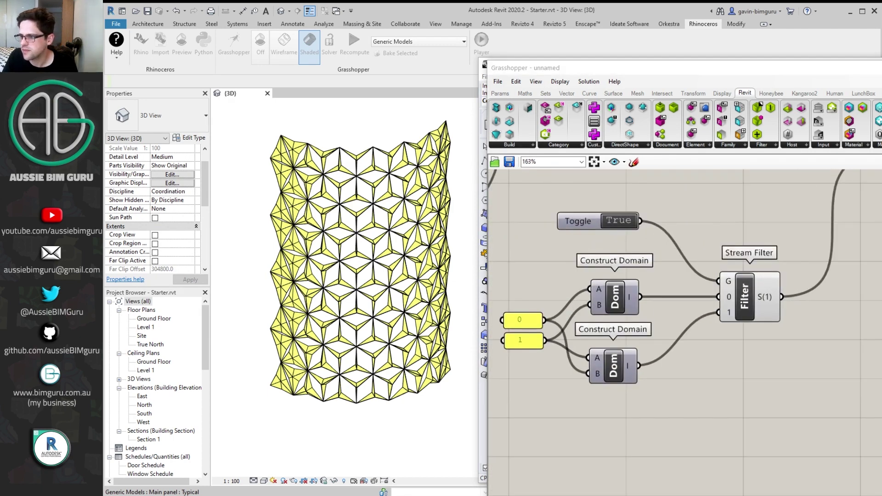
pyautogui.scroll(1, 580, 222)
pyautogui.click(579, 222)
pyautogui.rightClick(585, 220)
pyautogui.doubleClick(628, 225)
pyautogui.write('B')
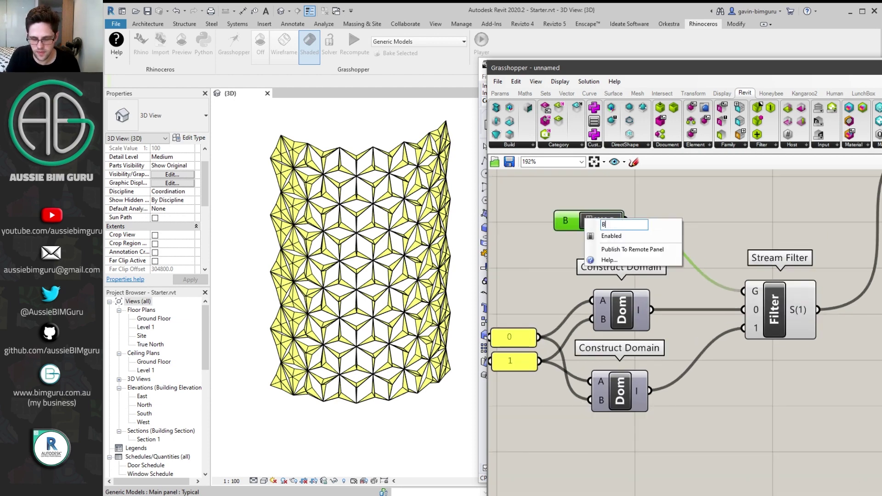
pyautogui.write('lock sun?')
pyautogui.press('Return')
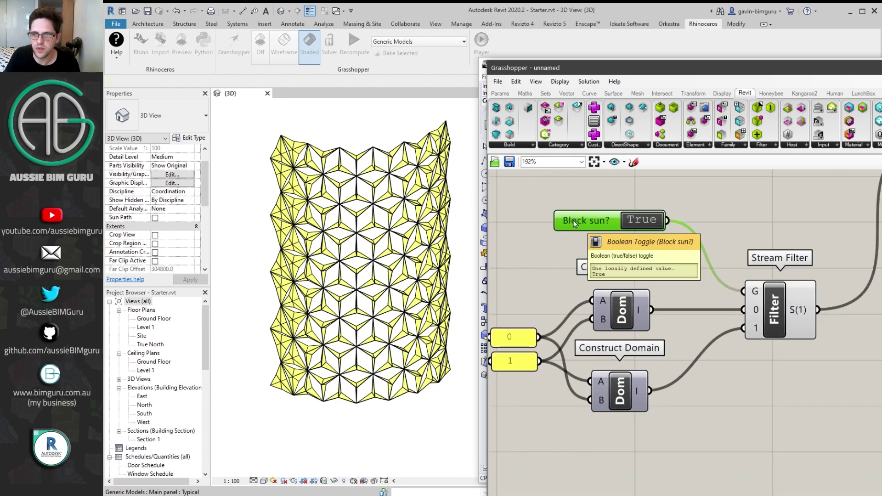
pyautogui.click(597, 194)
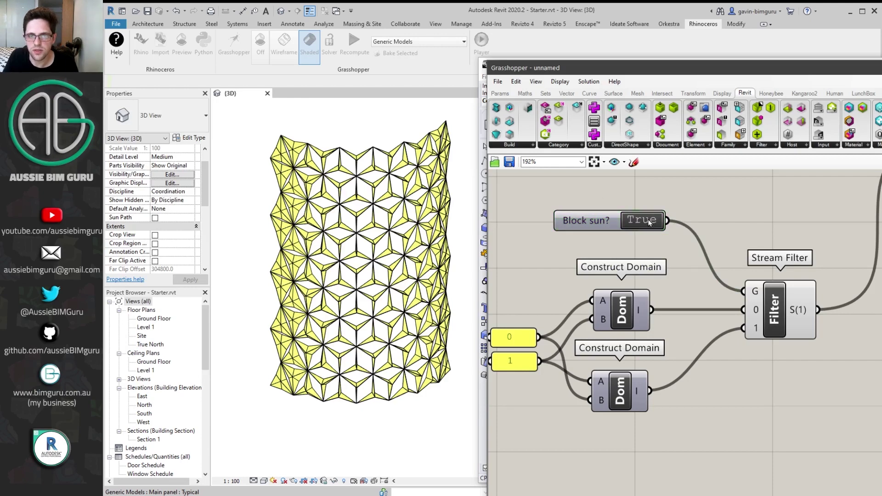
# Step: Rename the 'Block sun?' toggle to 'Receive sun?'
pyautogui.scroll(-5, 740, 248)
pyautogui.moveTo(672, 252); pyautogui.dragTo(512, 248, button='right')
pyautogui.scroll(4, 686, 248)
pyautogui.moveTo(845, 278); pyautogui.dragTo(585, 310, button='right')
pyautogui.scroll(4, 585, 309)
pyautogui.rightClick(585, 309)
pyautogui.click(586, 310)
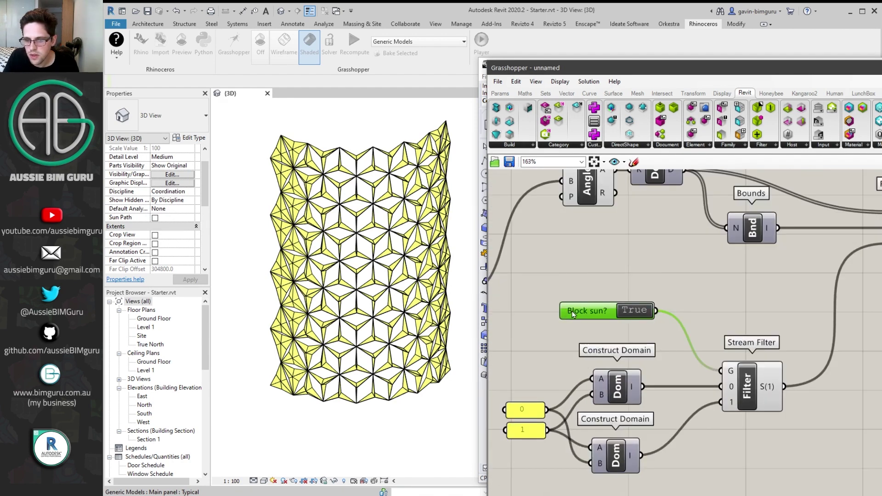
pyautogui.rightClick(585, 310)
pyautogui.moveTo(621, 317); pyautogui.dragTo(555, 316)
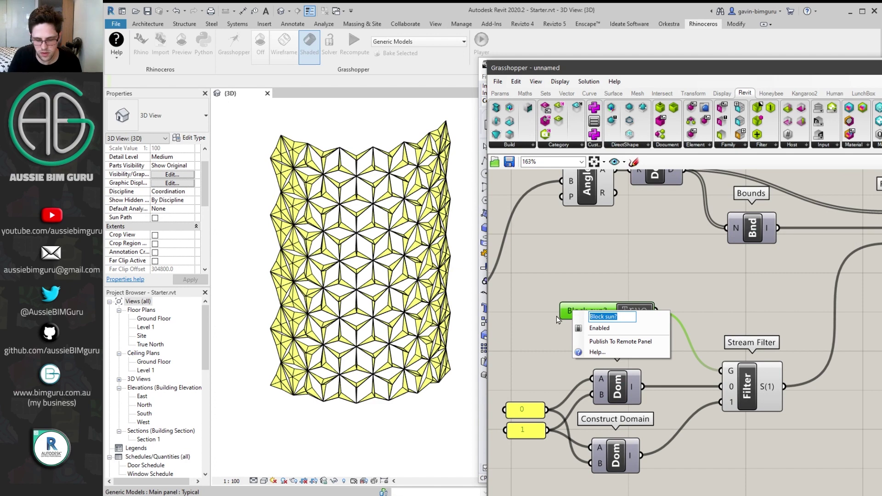
pyautogui.write('Receive sun?')
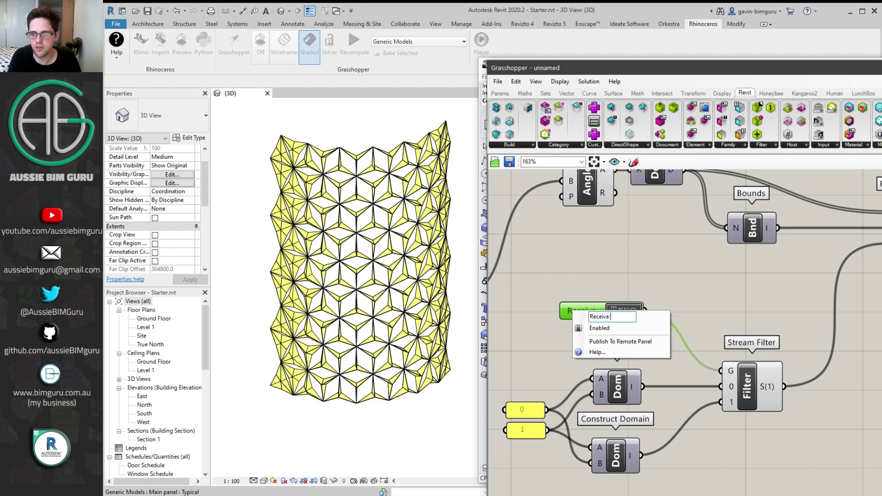
pyautogui.press('Return')
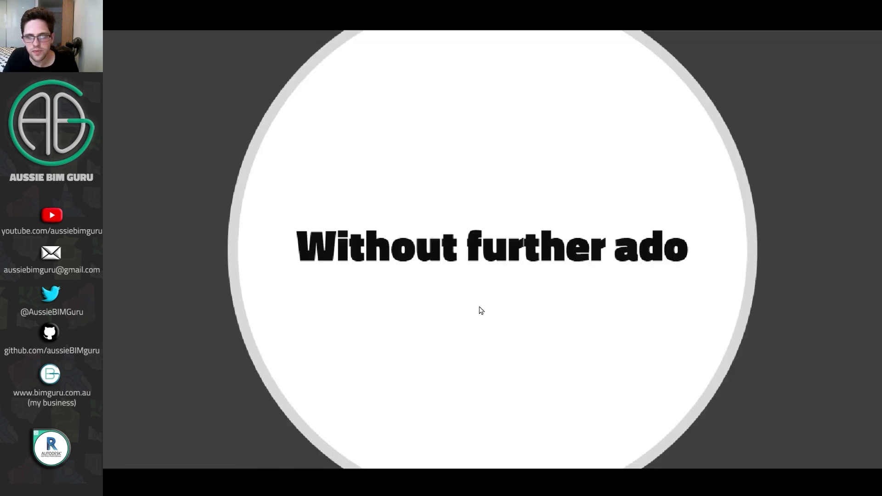
# Step: Advance past the 'Files on github' slide to the 'Kinetic Facade System in Revit (Al-Bahar)' title slide
pyautogui.click(528, 303)
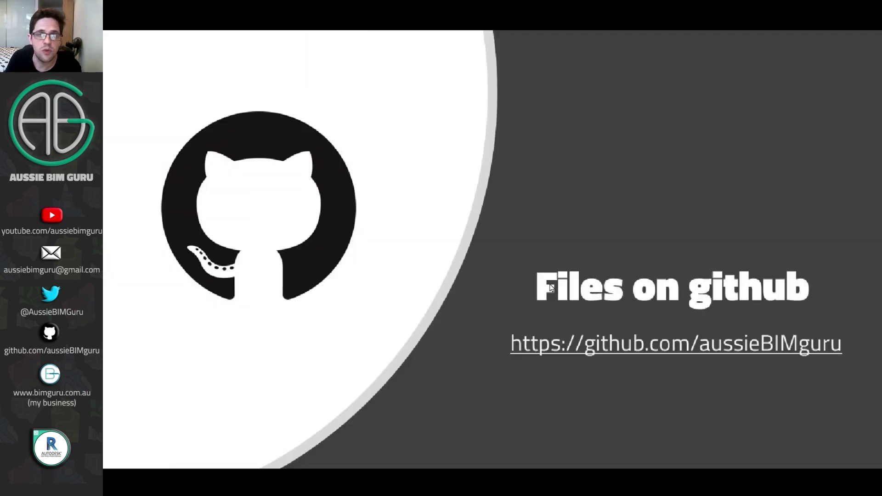
pyautogui.click(468, 312)
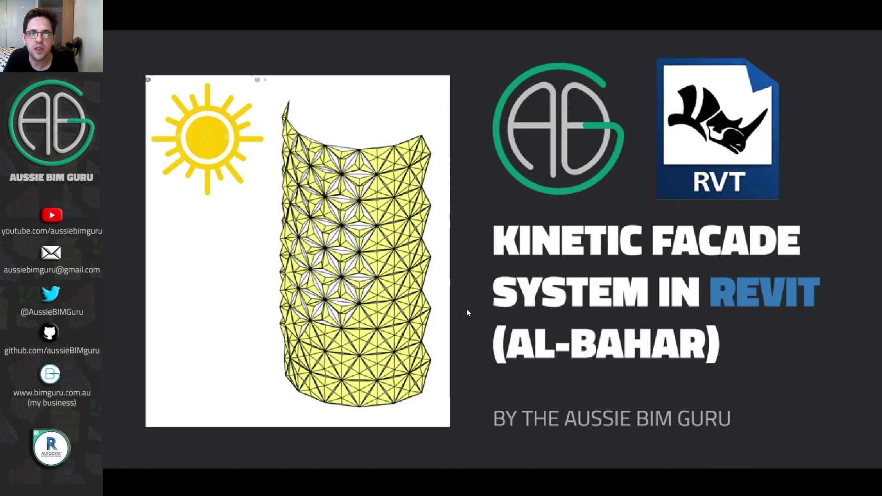